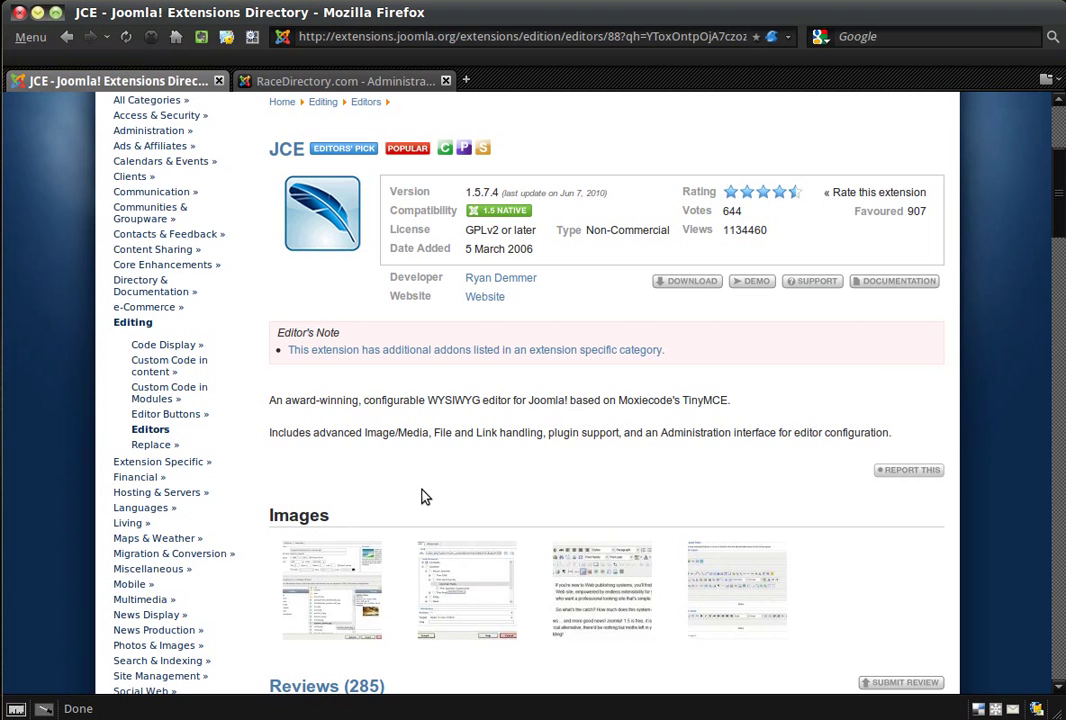
# - In the new article on the RaceDirectory.com administration page, enter "test" and format it bold, italic and underlined
pyautogui.click(350, 86)
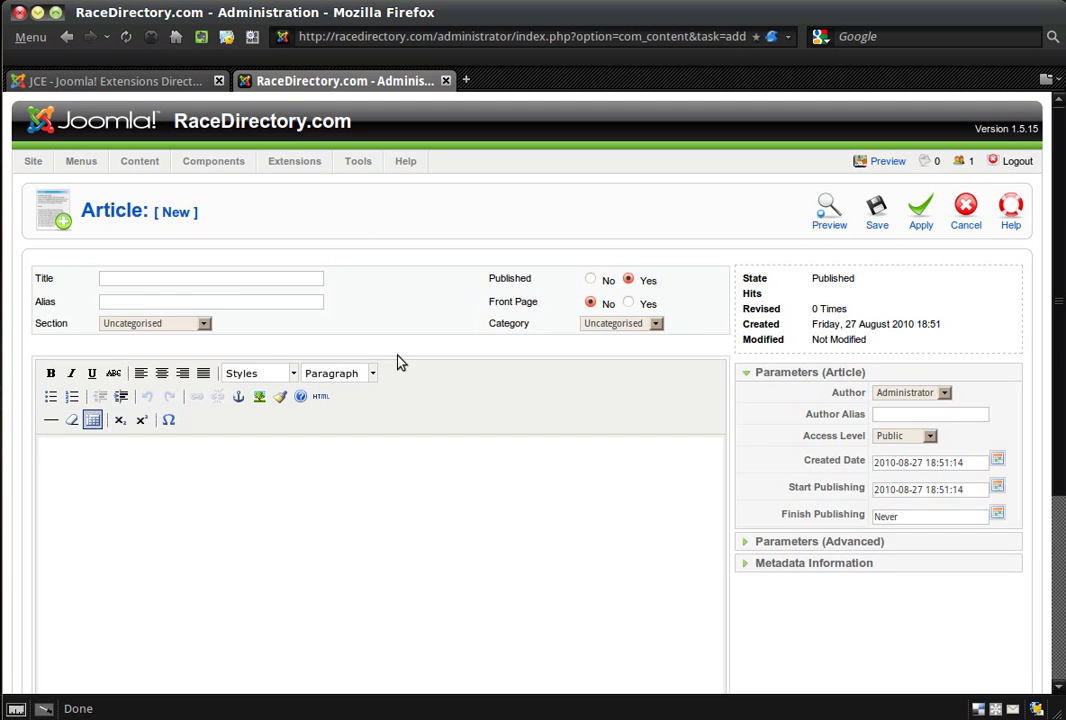
pyautogui.click(93, 492)
pyautogui.write('test')
pyautogui.doubleClick(54, 453)
pyautogui.click(50, 373)
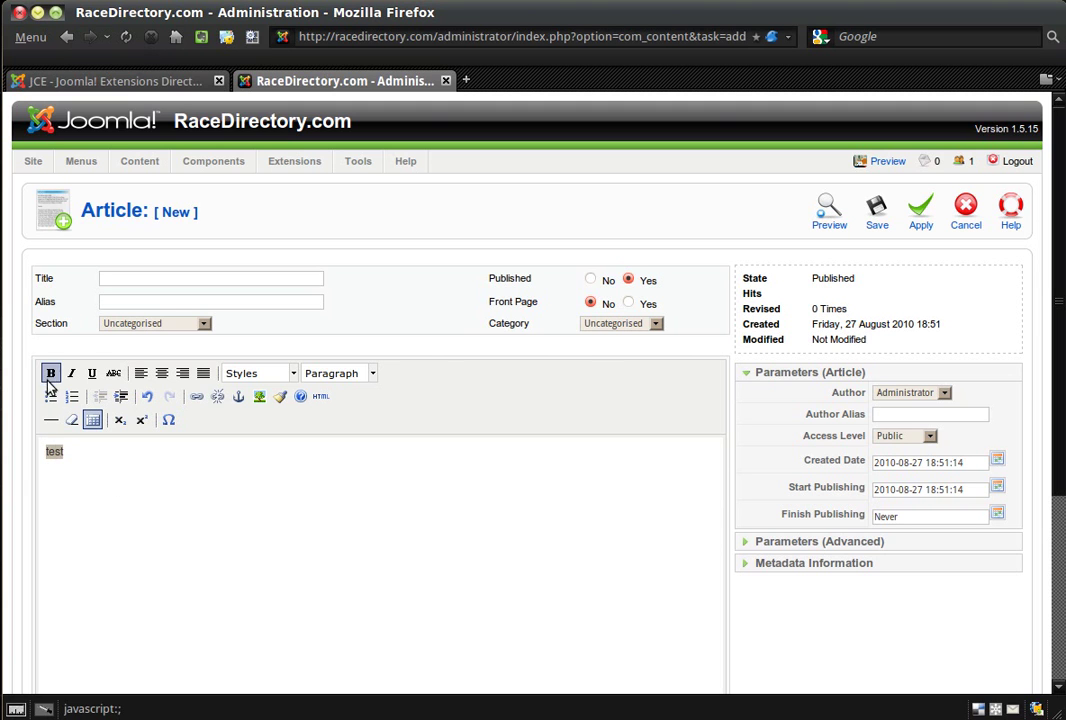
pyautogui.click(71, 373)
pyautogui.click(91, 373)
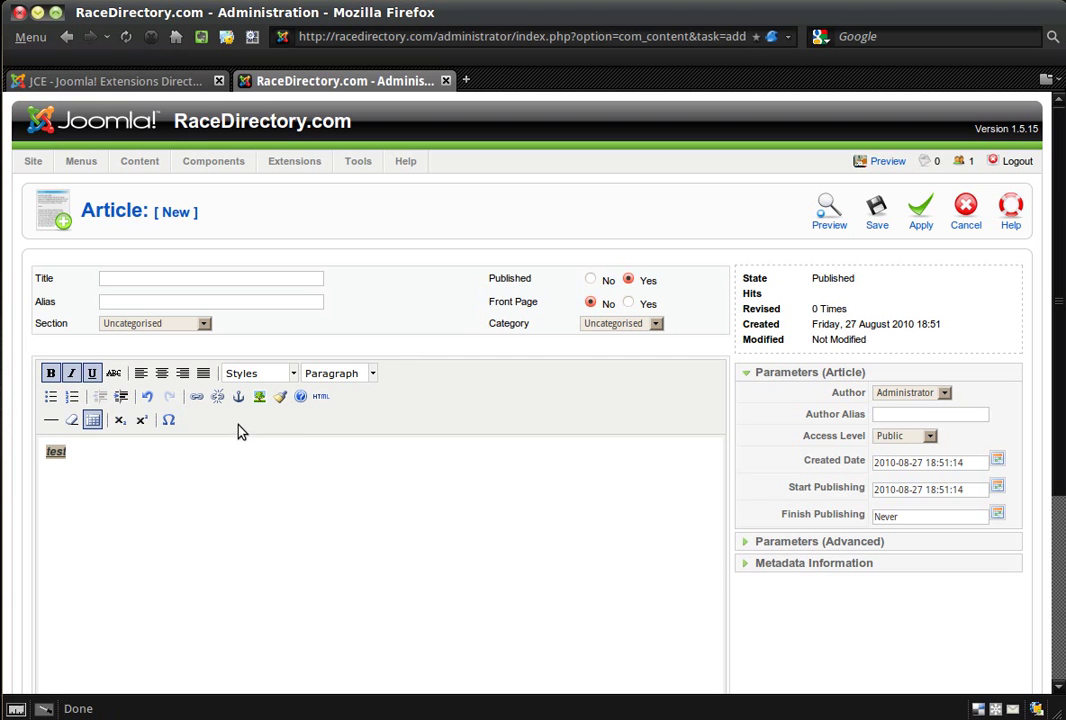
# - Inspect the HTML source of the formatted "test" text and close the source editor without updating
pyautogui.click(325, 404)
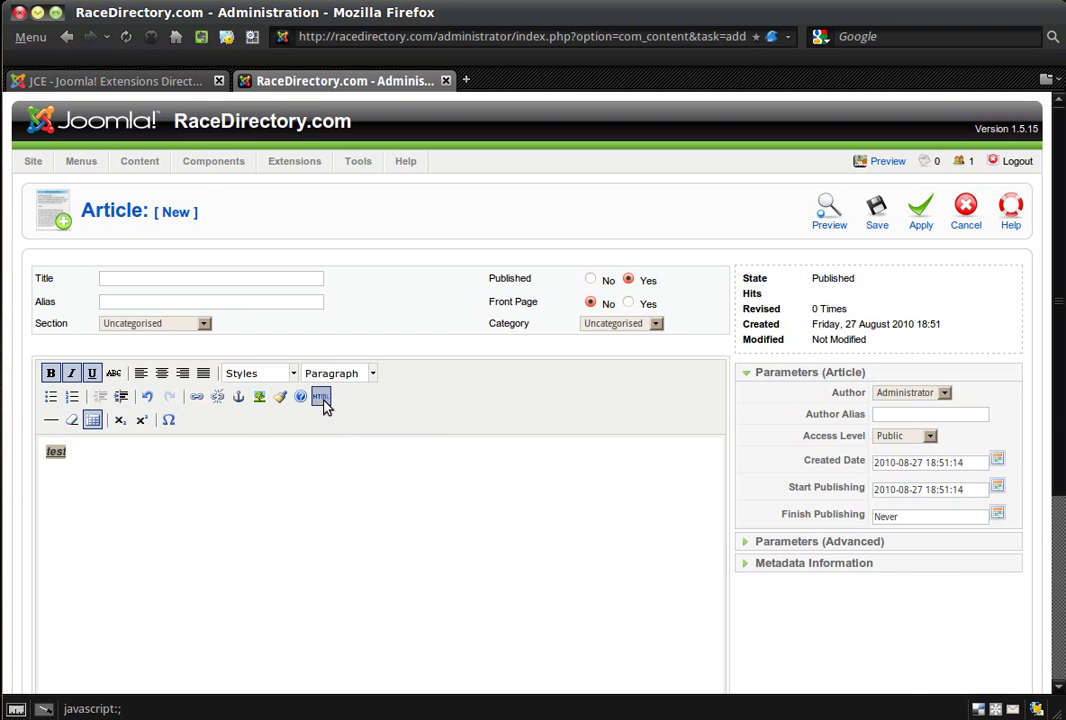
pyautogui.moveTo(600, 157); pyautogui.dragTo(377, 188)
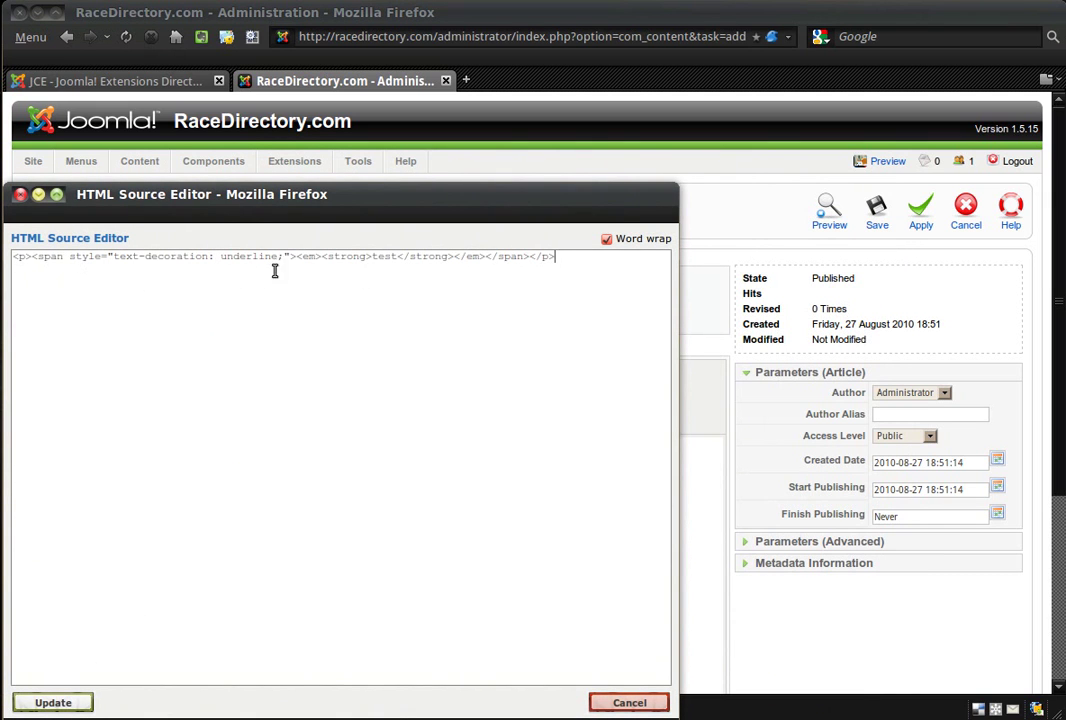
pyautogui.click(630, 703)
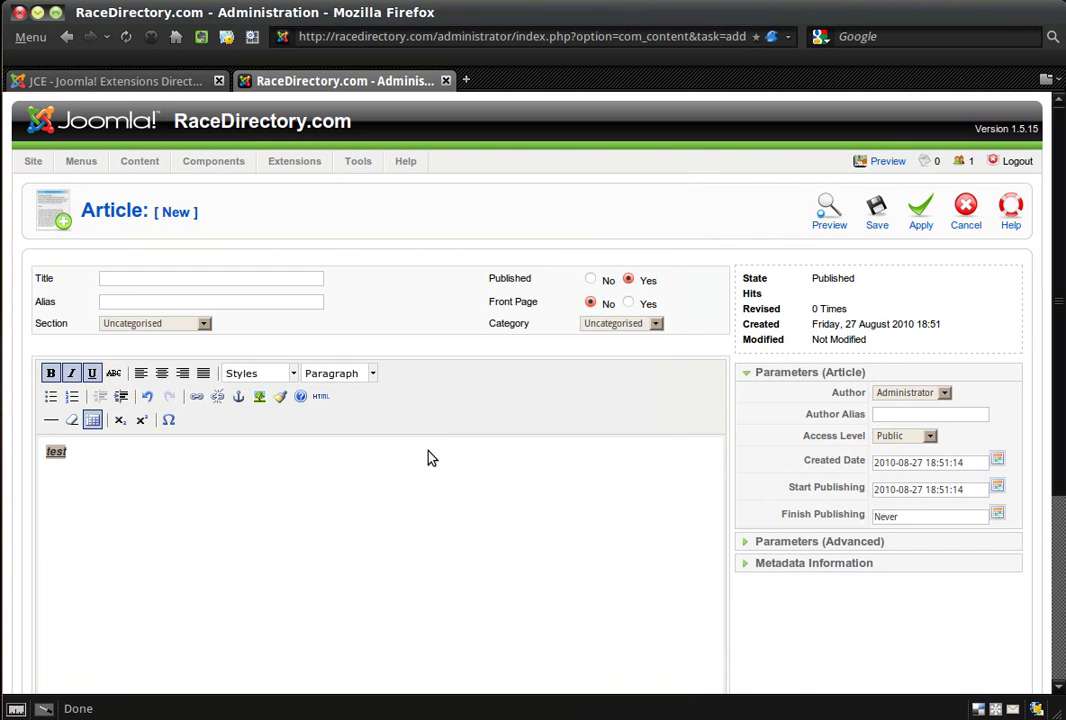
pyautogui.click(134, 478)
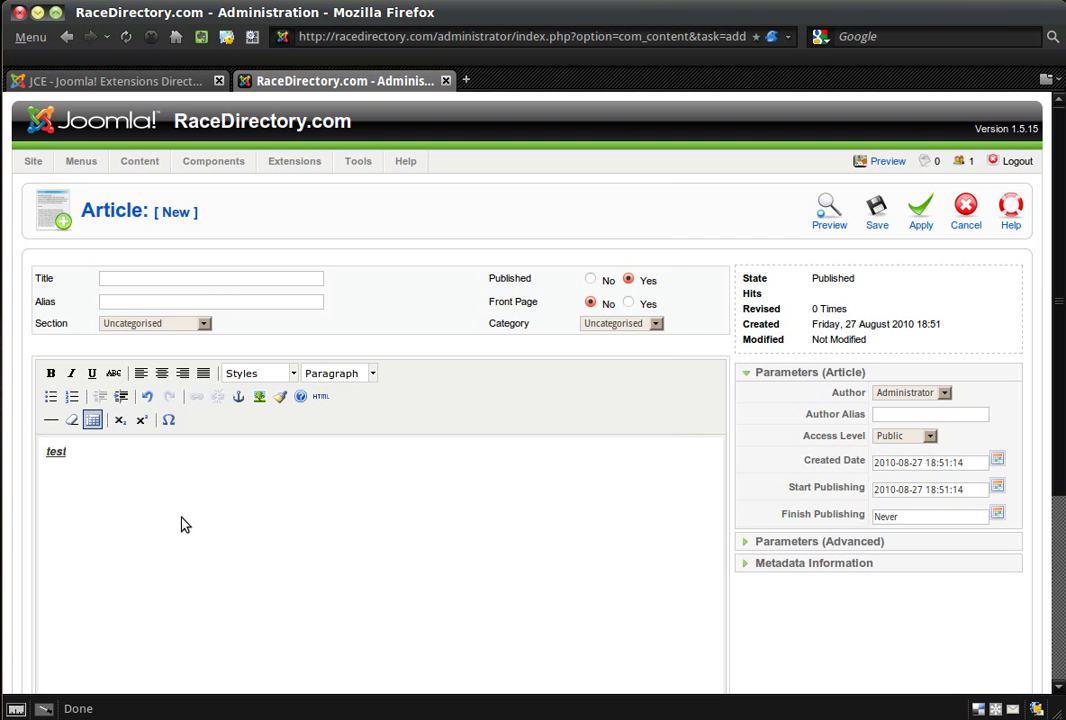
# - Check the JCE extension page, and cancel the unsaved new article in the site administration
pyautogui.click(170, 85)
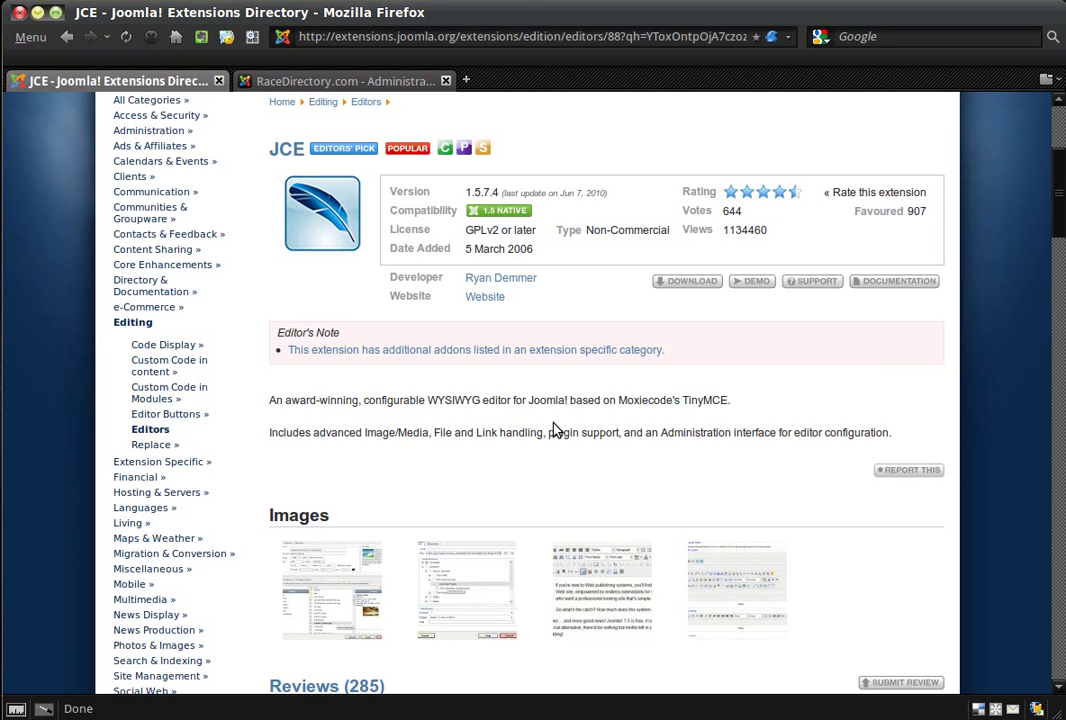
pyautogui.click(360, 86)
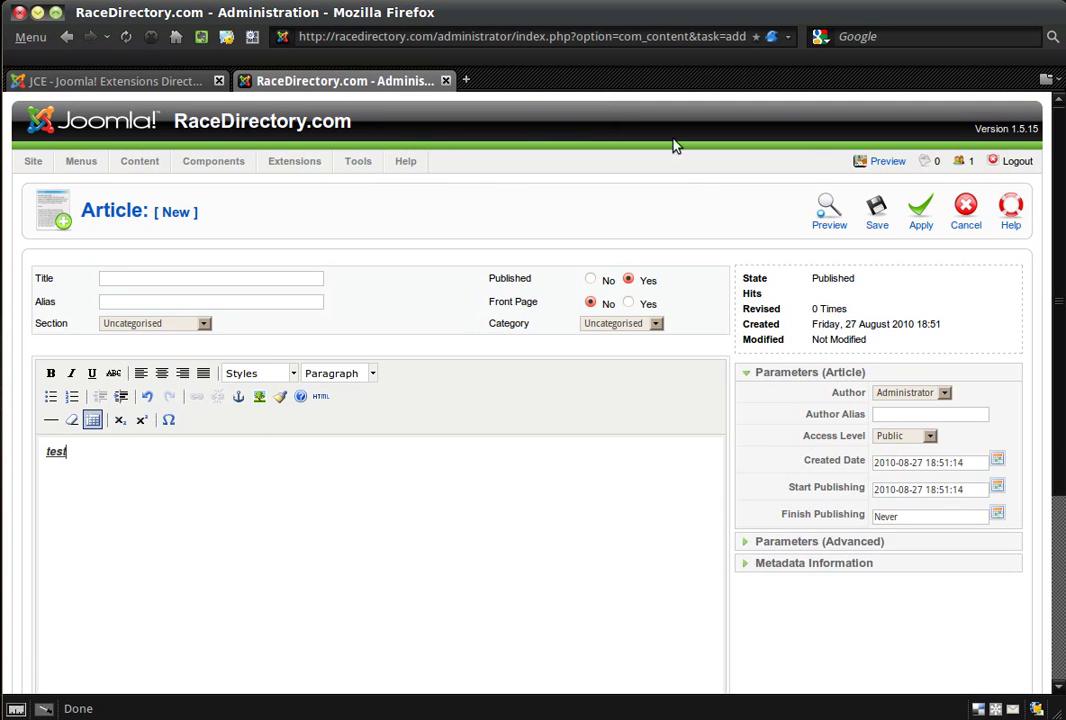
pyautogui.click(979, 222)
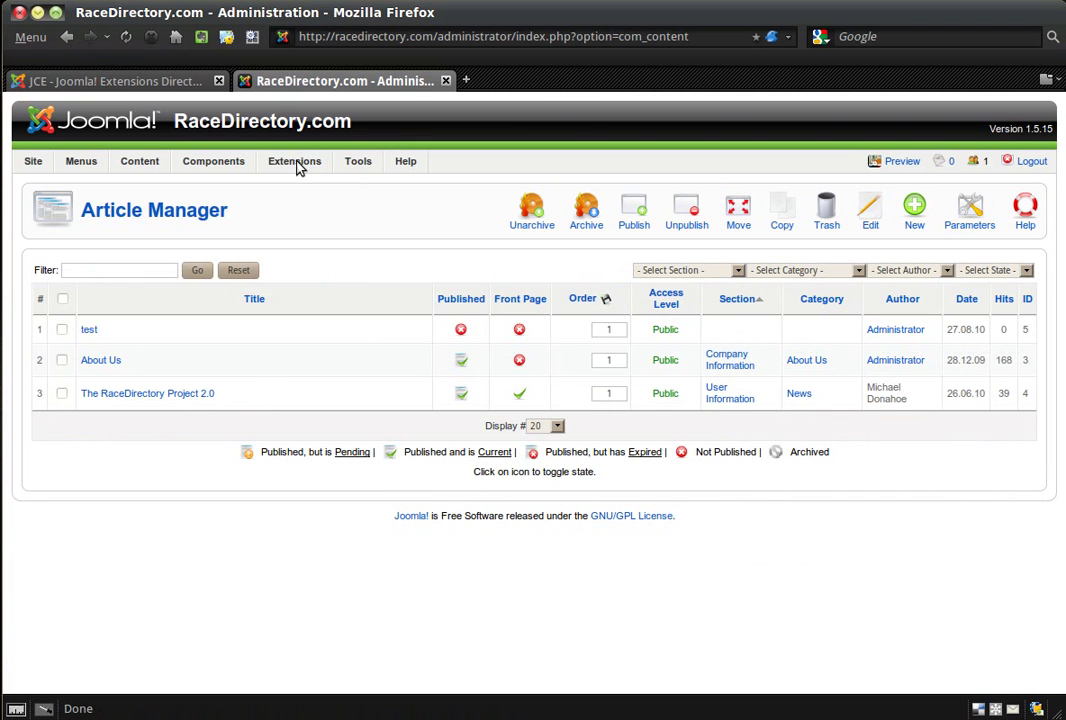
# - Look at the JCE download page and open the Extension Manager's install page for uploading a package file
pyautogui.click(126, 88)
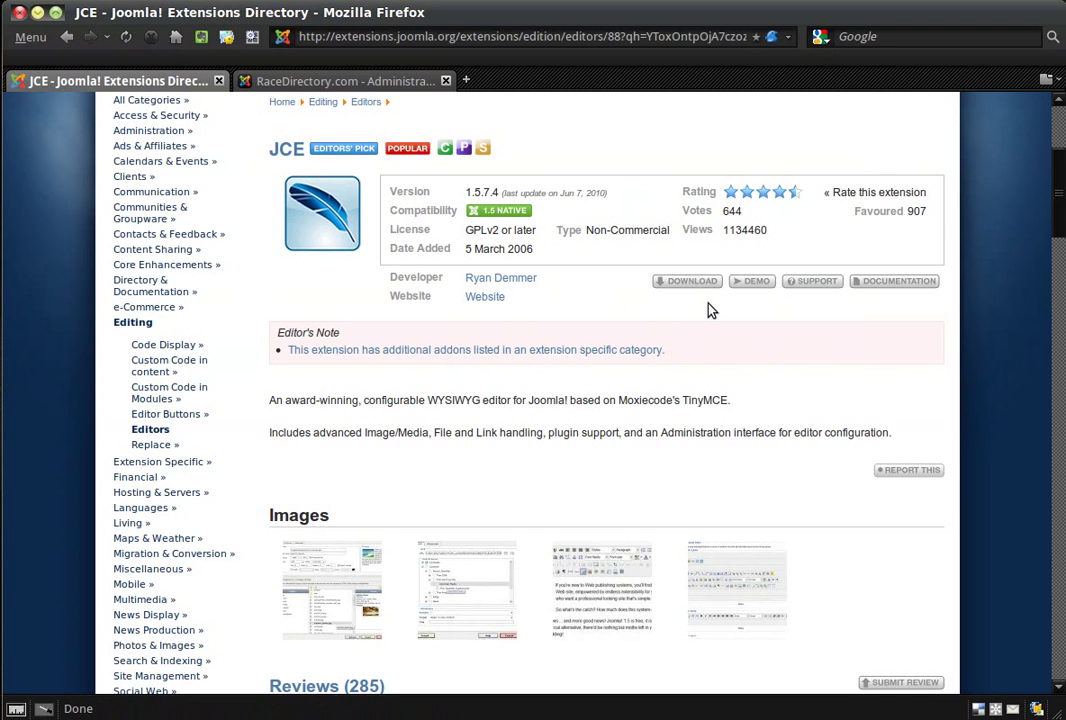
pyautogui.click(326, 82)
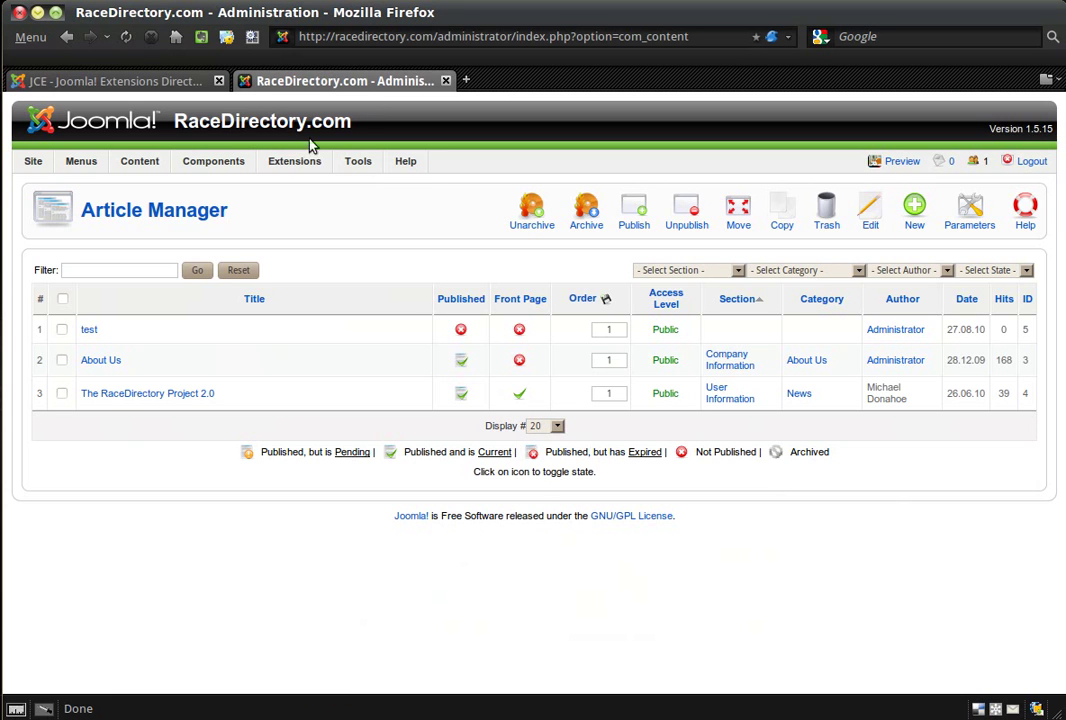
pyautogui.moveTo(278, 163)
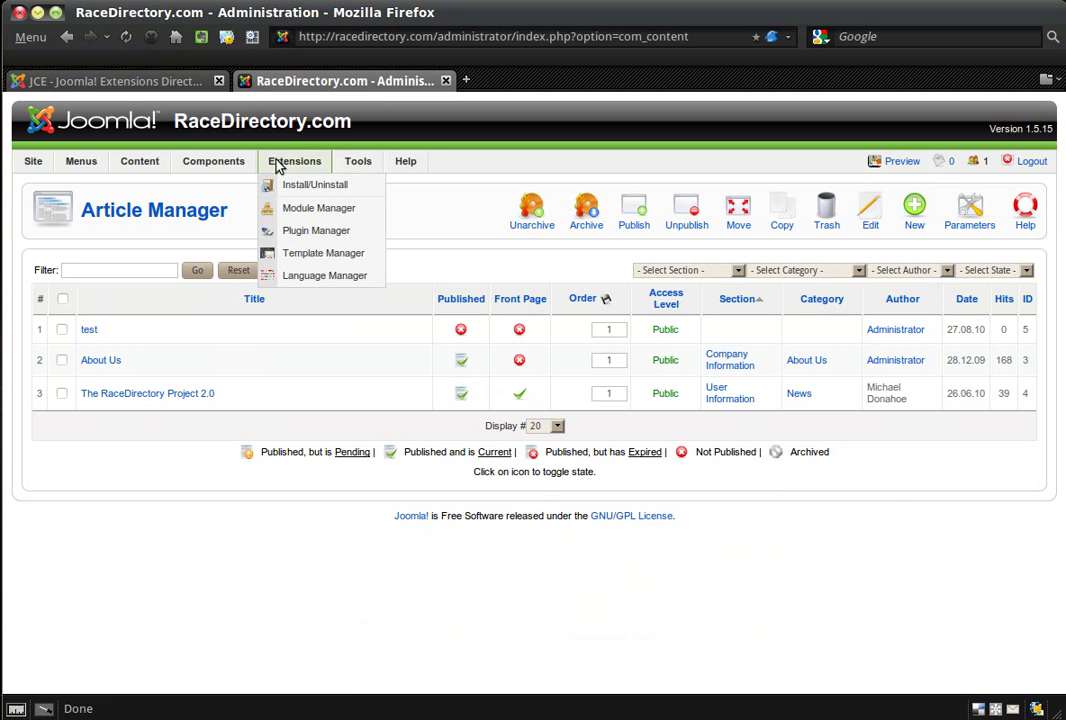
pyautogui.click(346, 189)
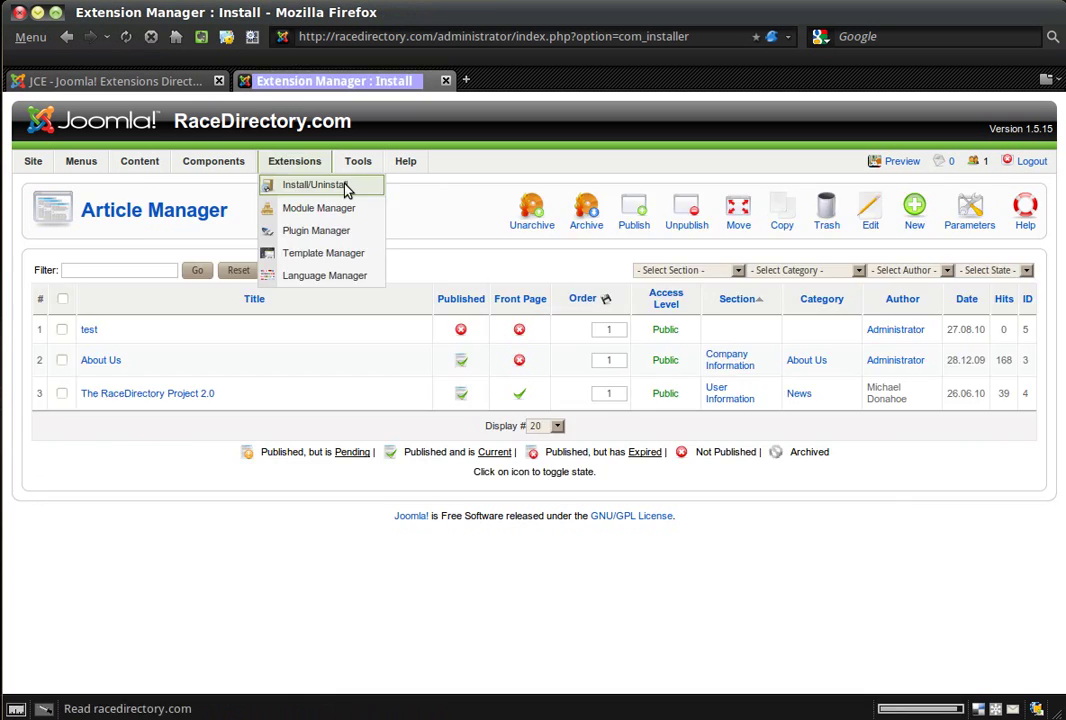
pyautogui.moveTo(297, 168)
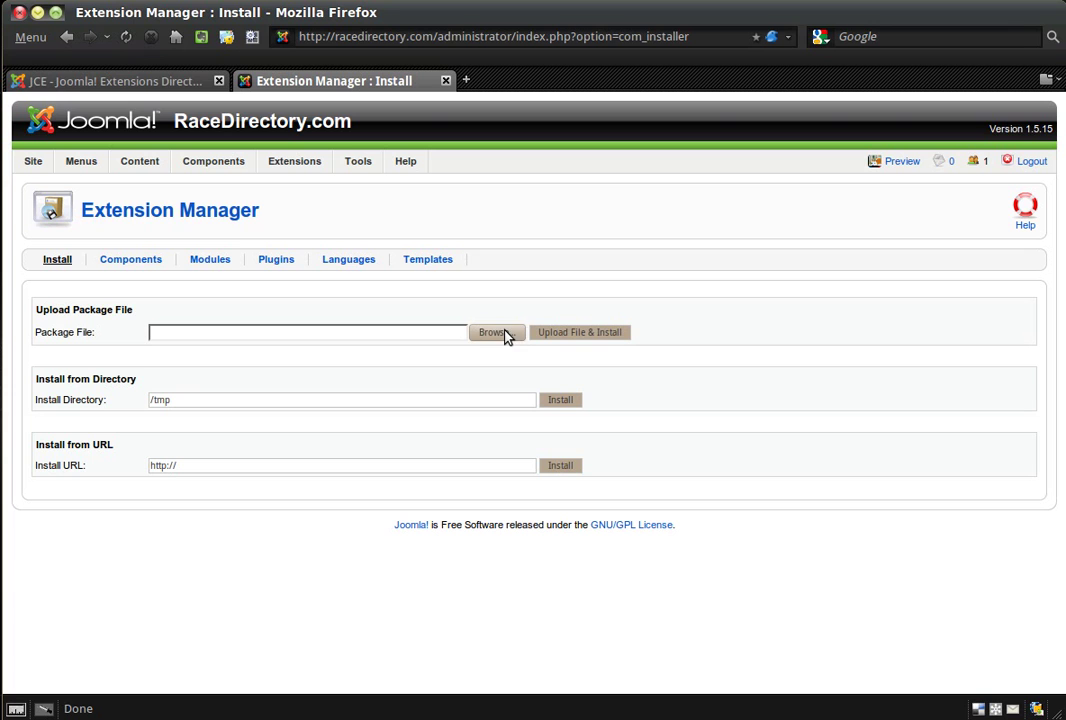
pyautogui.moveTo(2, 270); pyautogui.dragTo(425, 263)
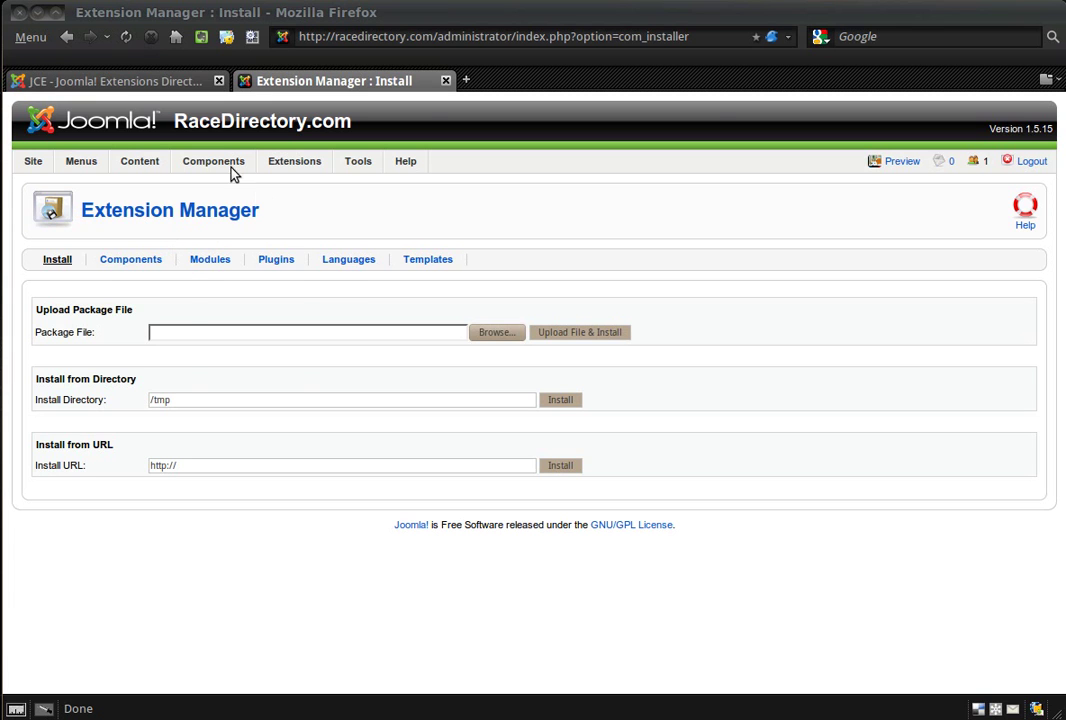
# - Open the JCE Administration control panel and review the JCE editor setup options
pyautogui.moveTo(222, 164)
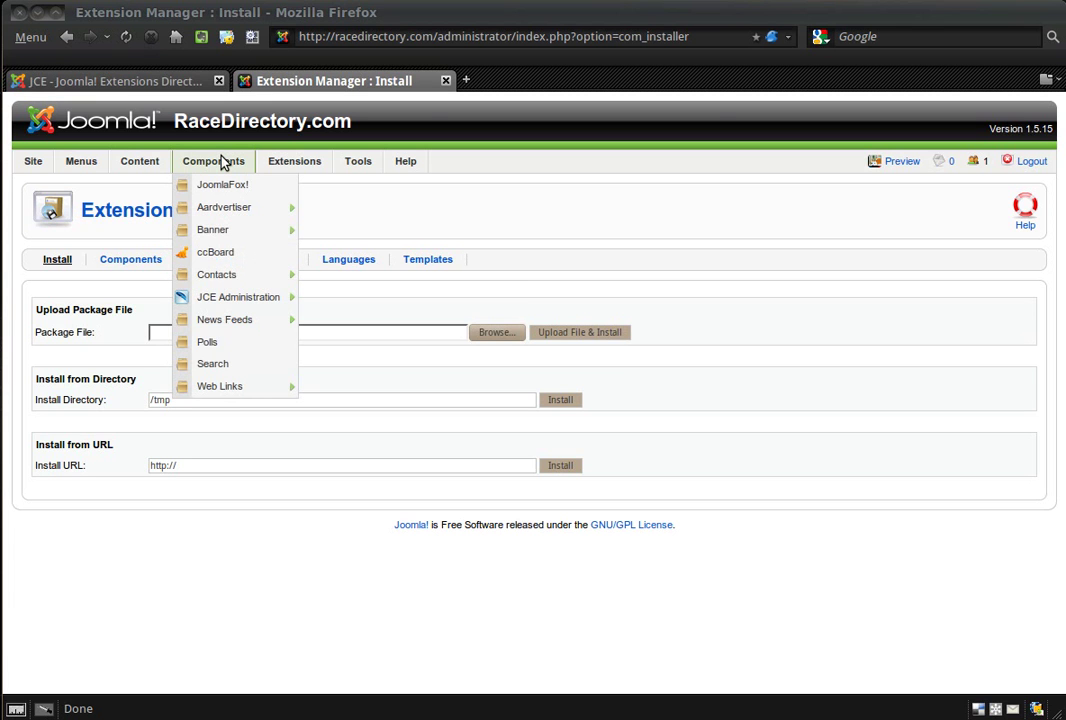
pyautogui.moveTo(214, 304)
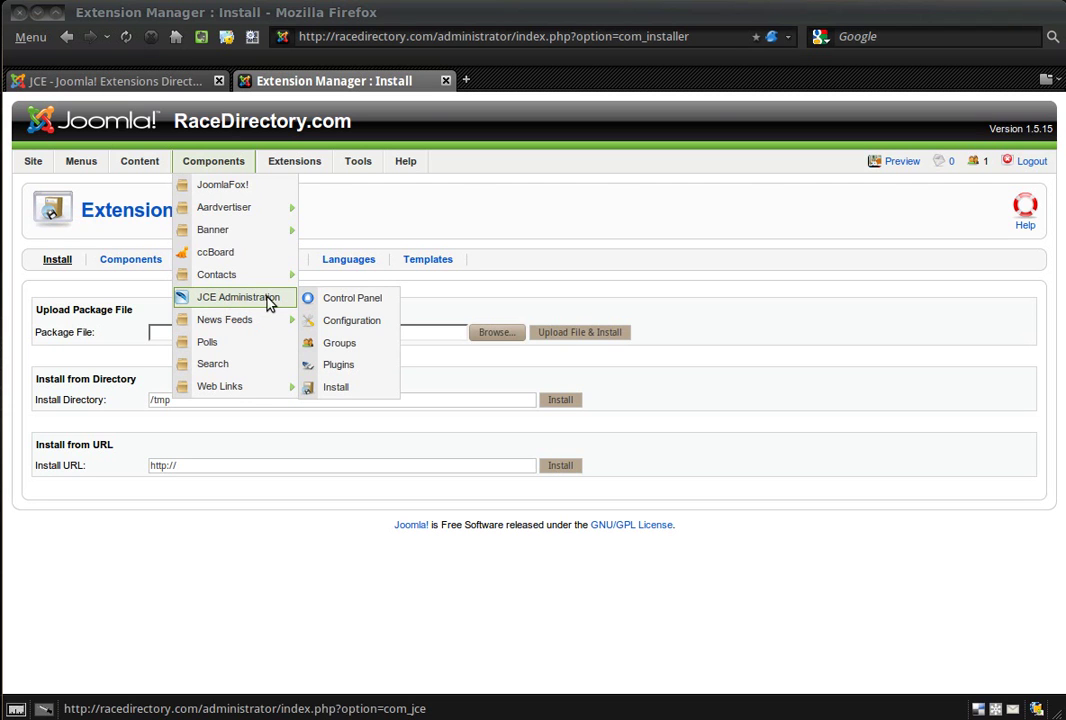
pyautogui.click(336, 302)
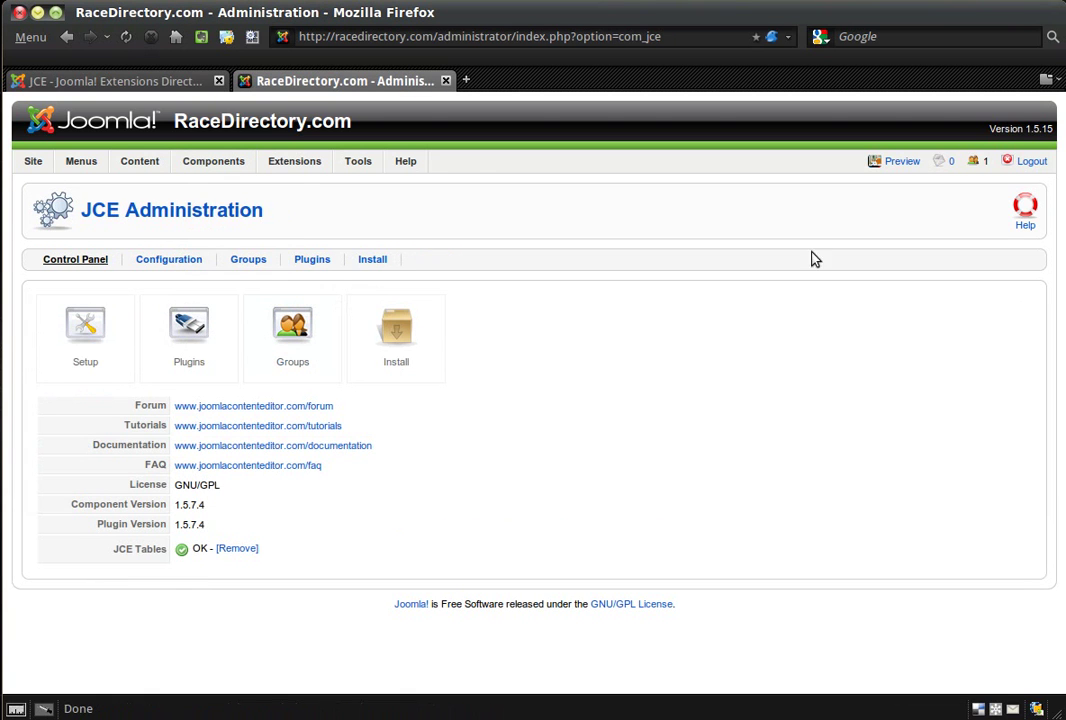
pyautogui.click(88, 334)
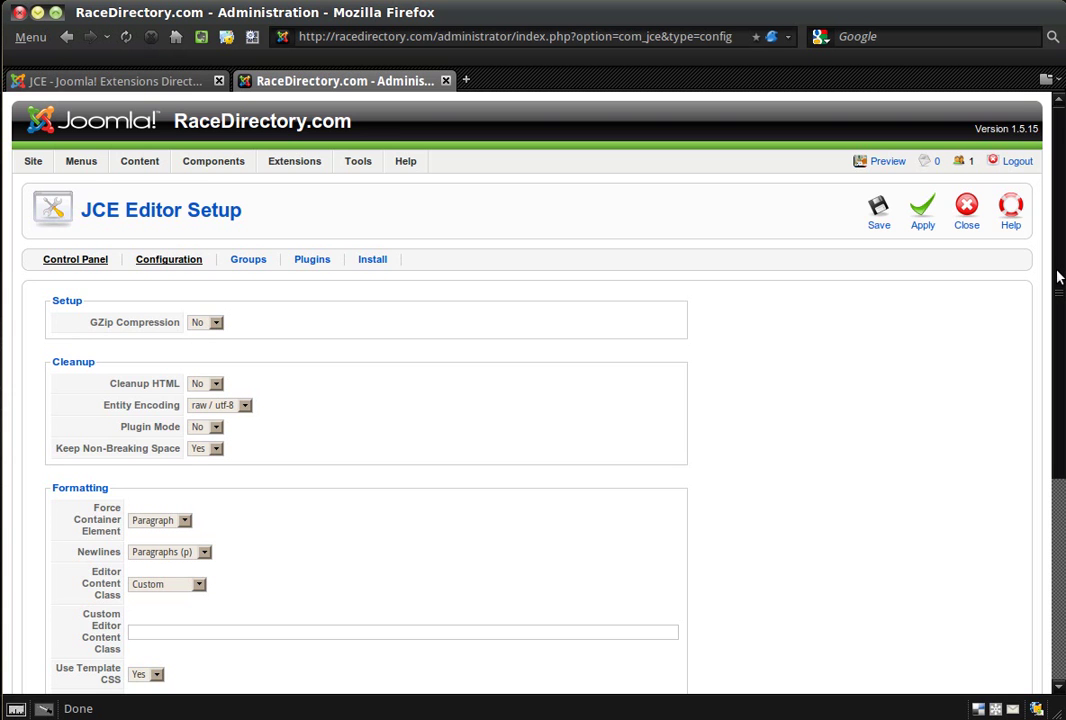
pyautogui.moveTo(1062, 275); pyautogui.dragTo(1037, 292)
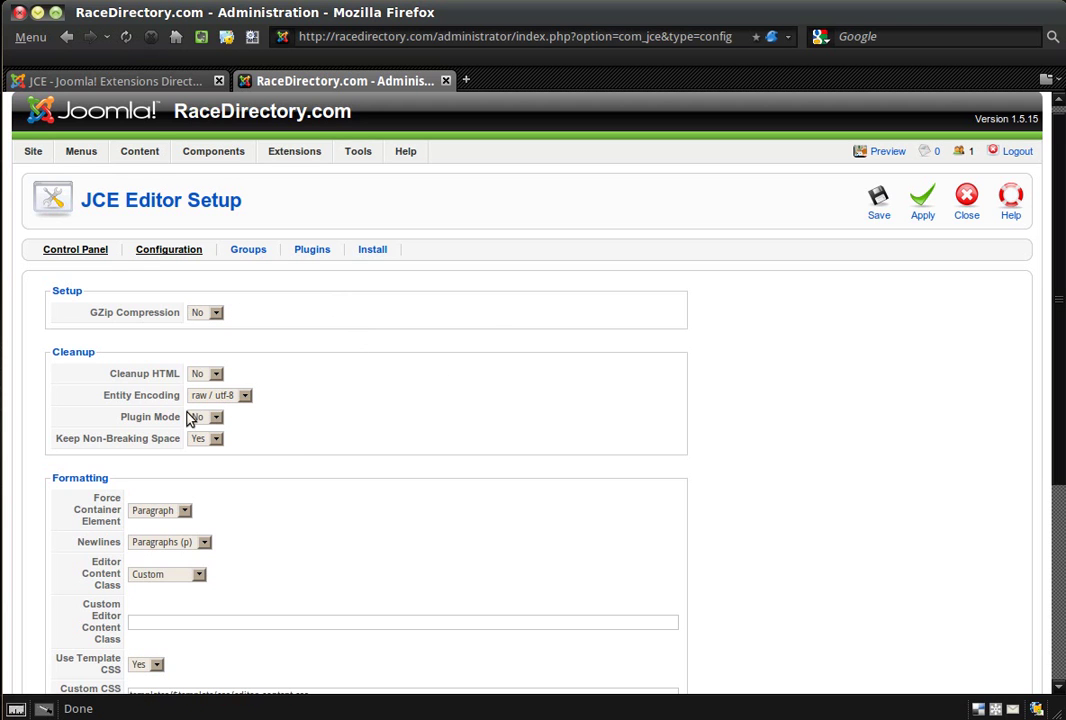
# - Examine the JCE group list, the editor plugin list and the JCE installer page
pyautogui.click(187, 252)
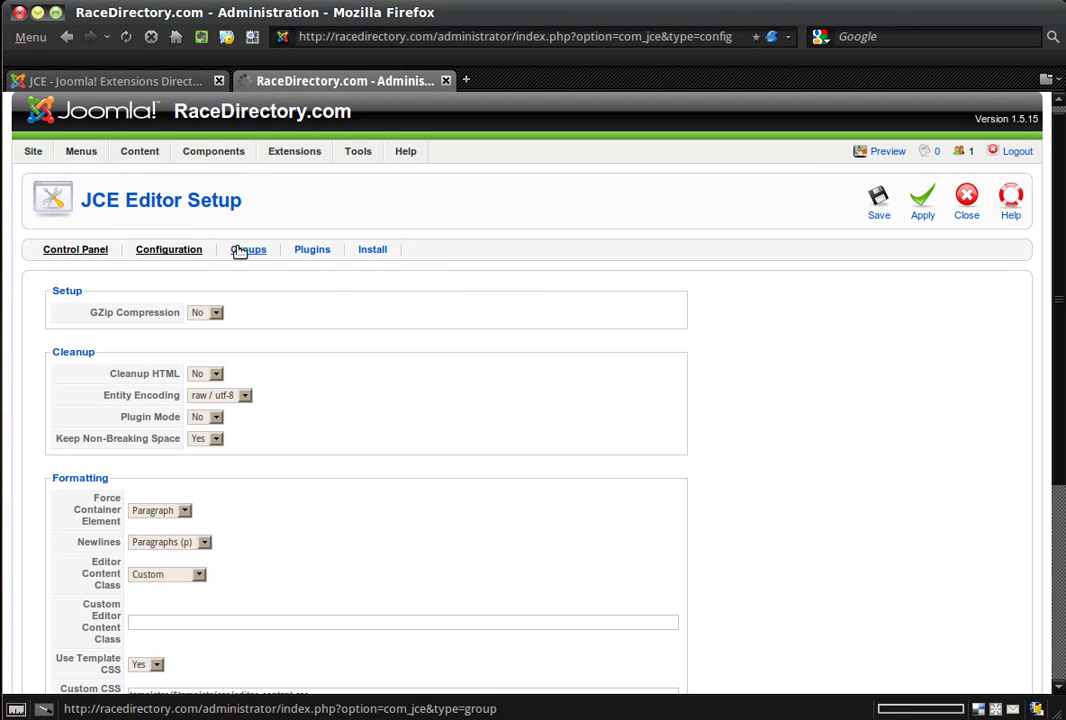
pyautogui.click(248, 263)
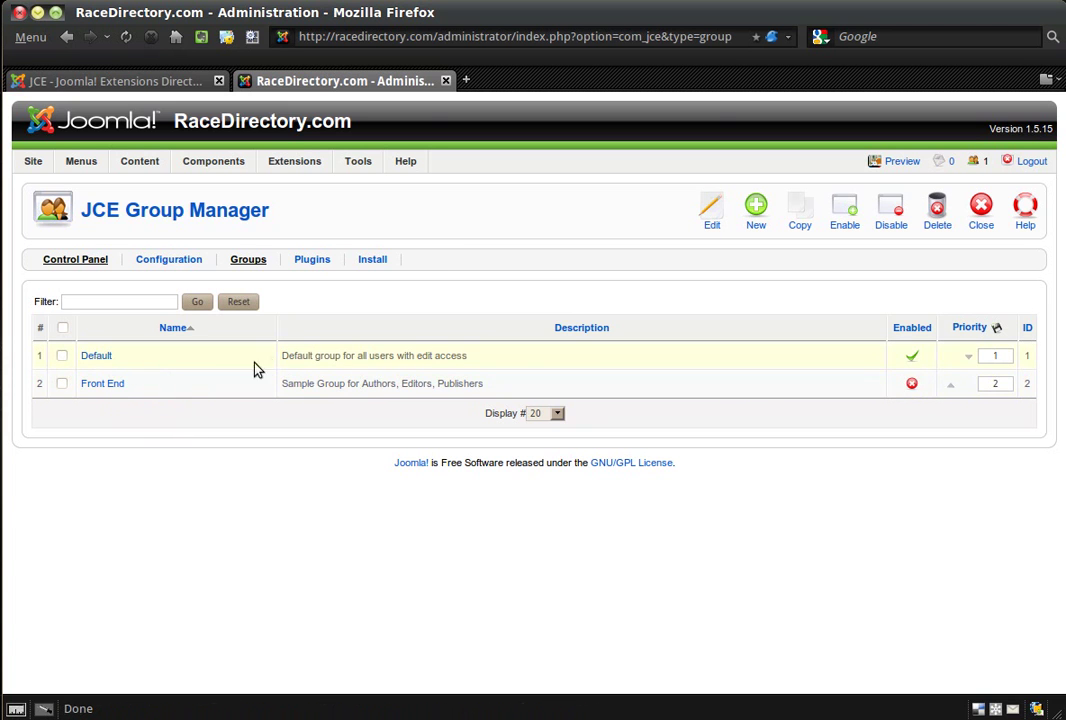
pyautogui.click(305, 263)
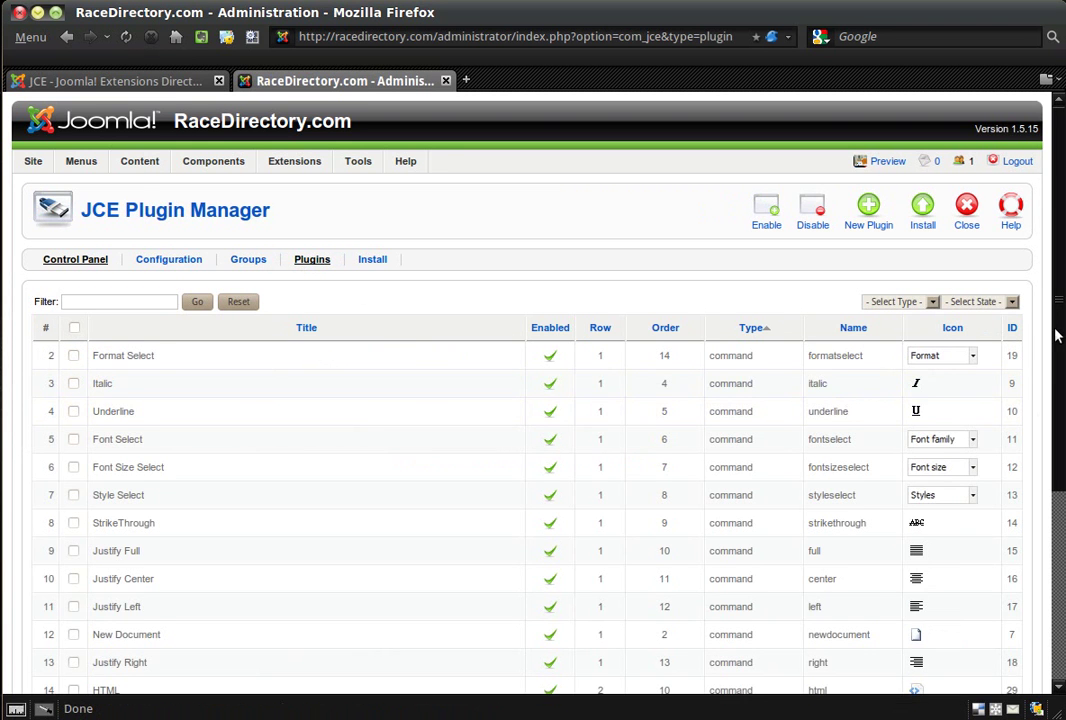
pyautogui.scroll(-3, 1028, 357)
pyautogui.scroll(-3, 526, 400)
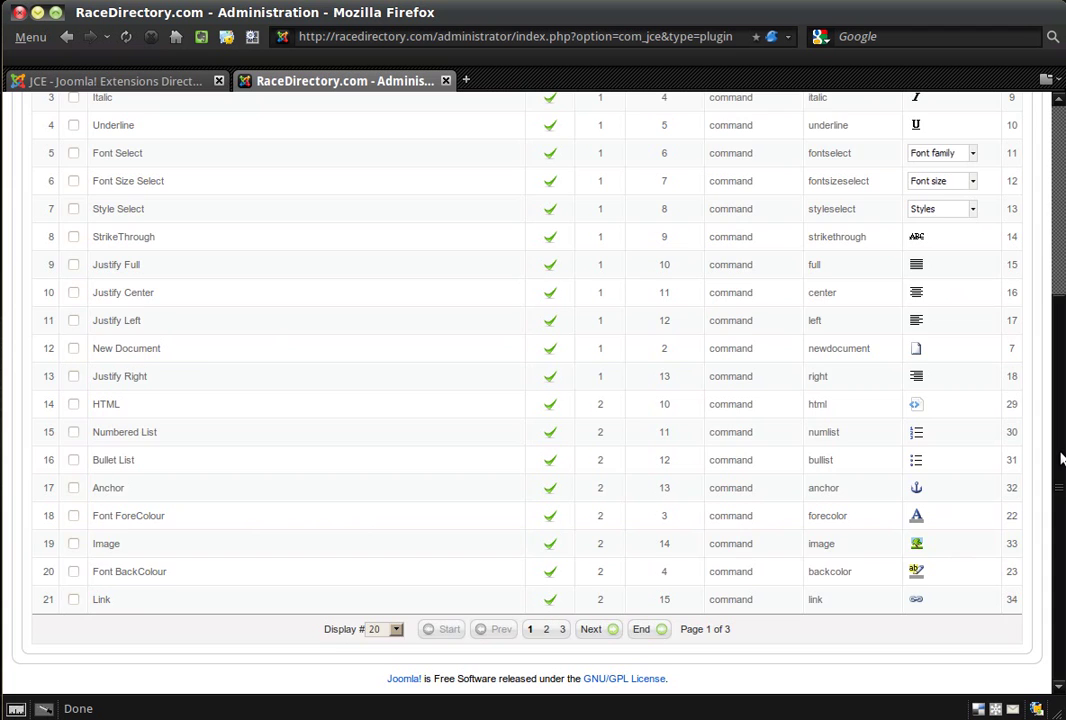
pyautogui.scroll(3, 1062, 455)
pyautogui.scroll(2, 1062, 455)
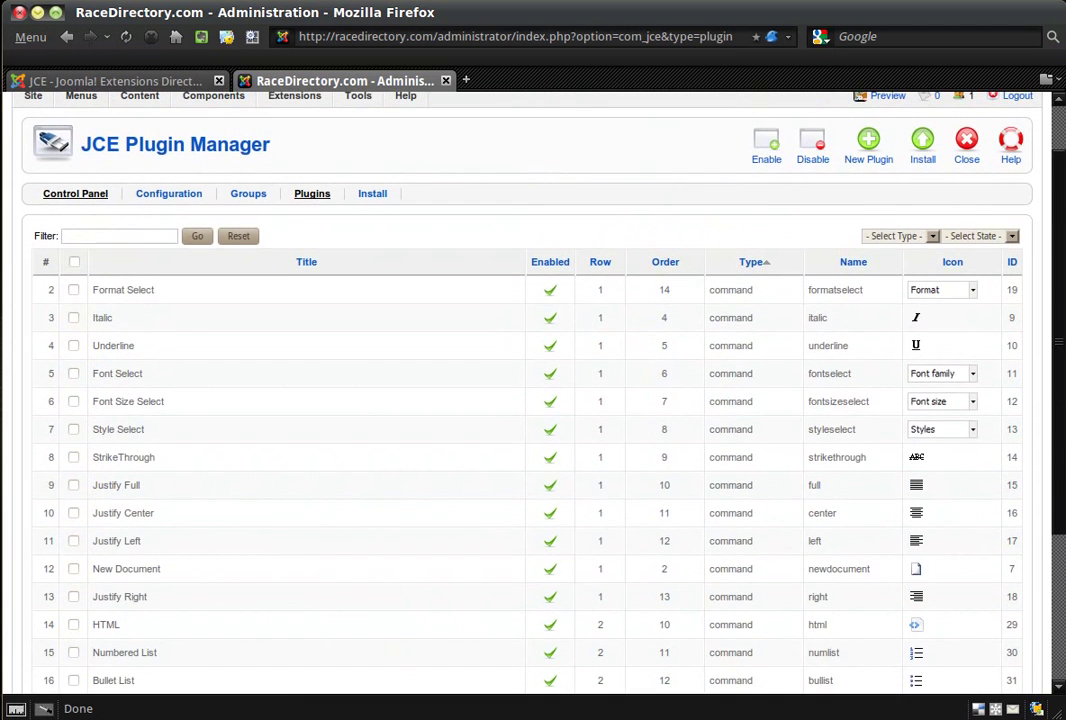
pyautogui.scroll(2, 1062, 455)
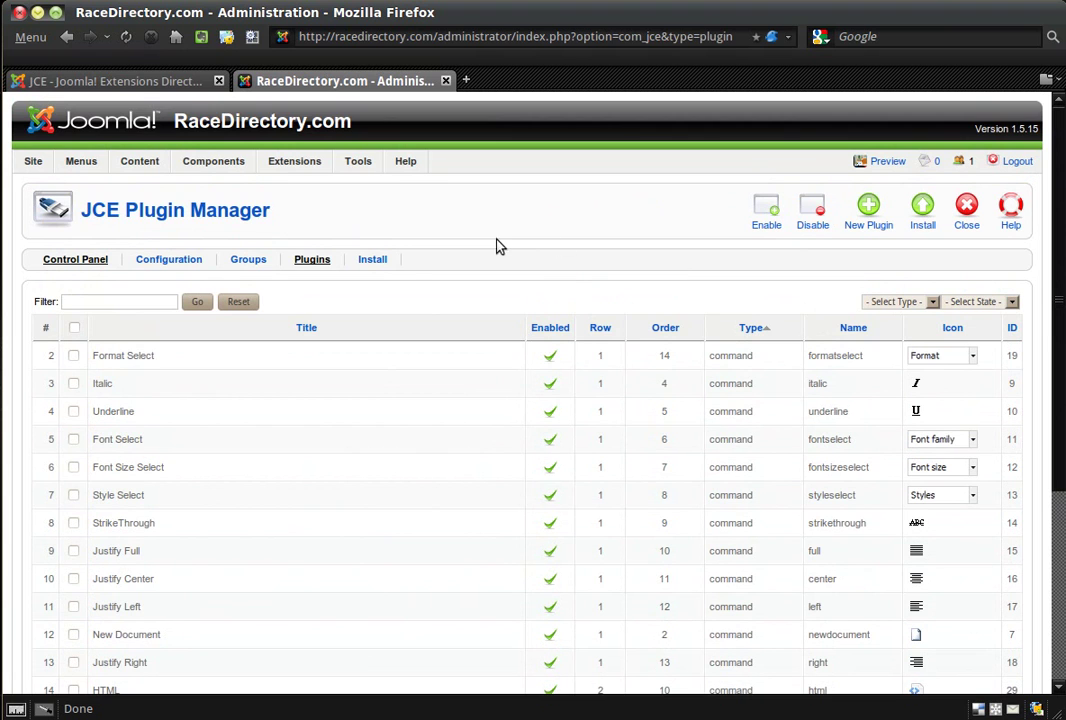
pyautogui.click(388, 261)
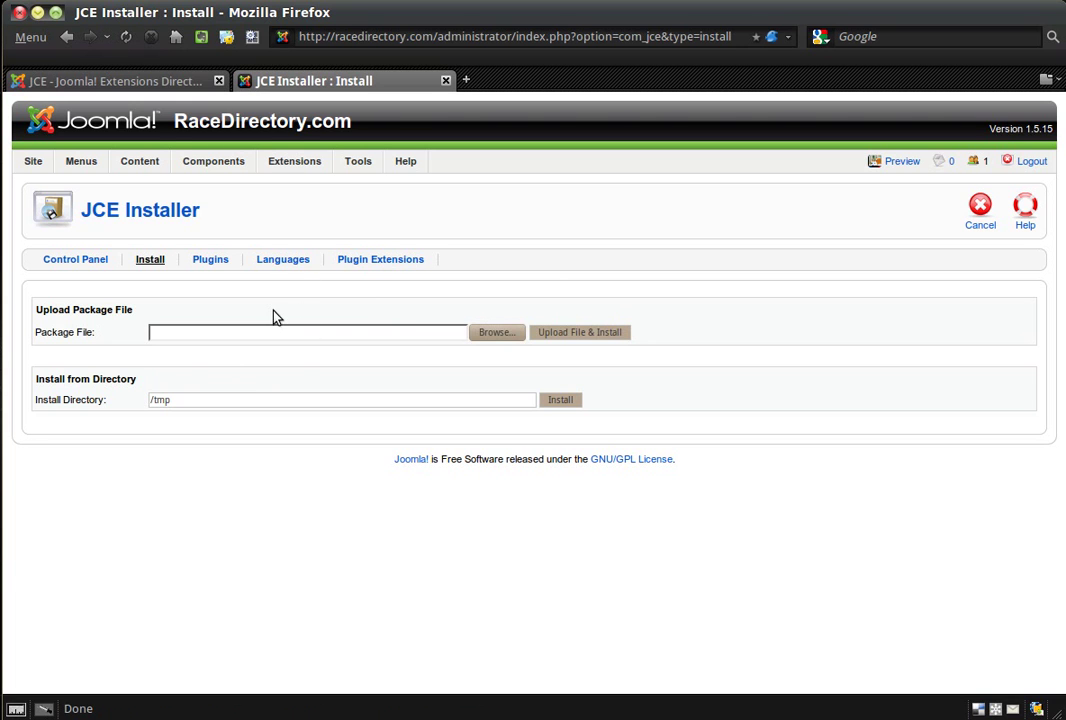
# - In the Global Configuration, set the default WYSIWYG editor to "Editor - JCE 1.5.7.4" and save the settings
pyautogui.moveTo(232, 160)
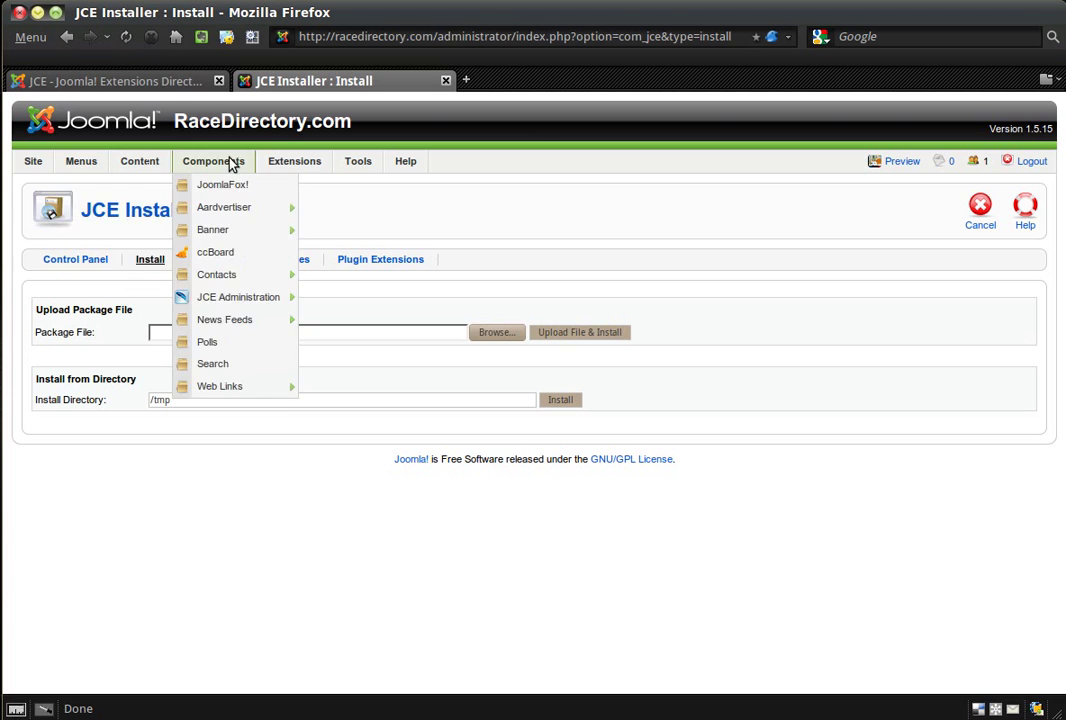
pyautogui.moveTo(30, 165)
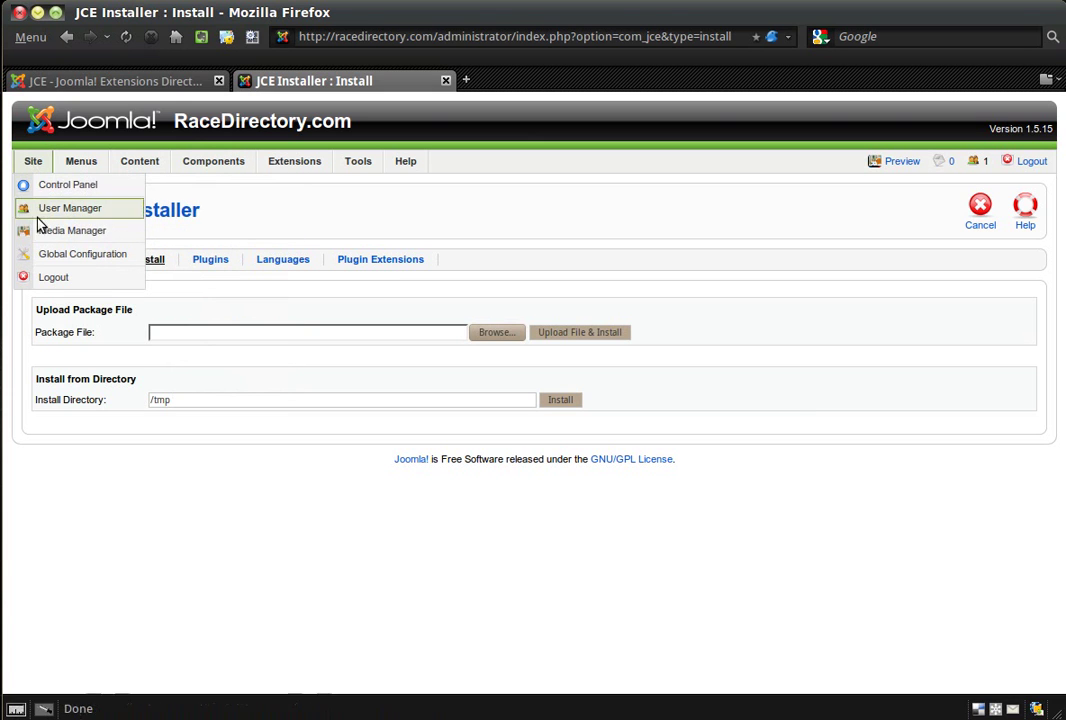
pyautogui.click(50, 259)
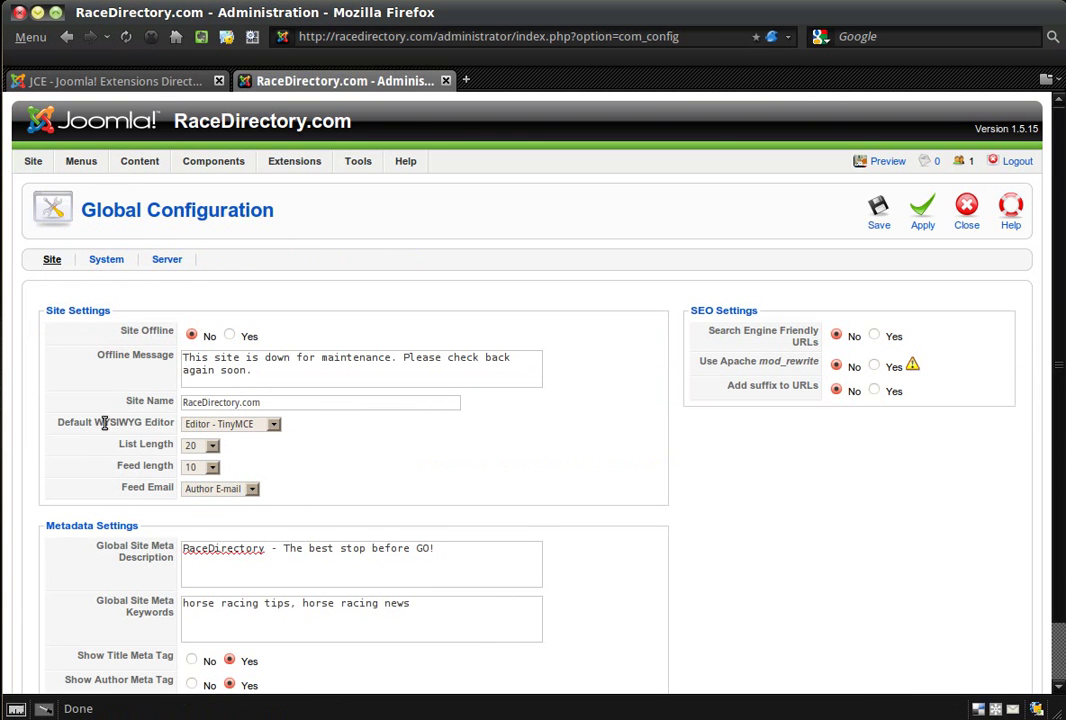
pyautogui.moveTo(57, 430)
pyautogui.click(274, 425)
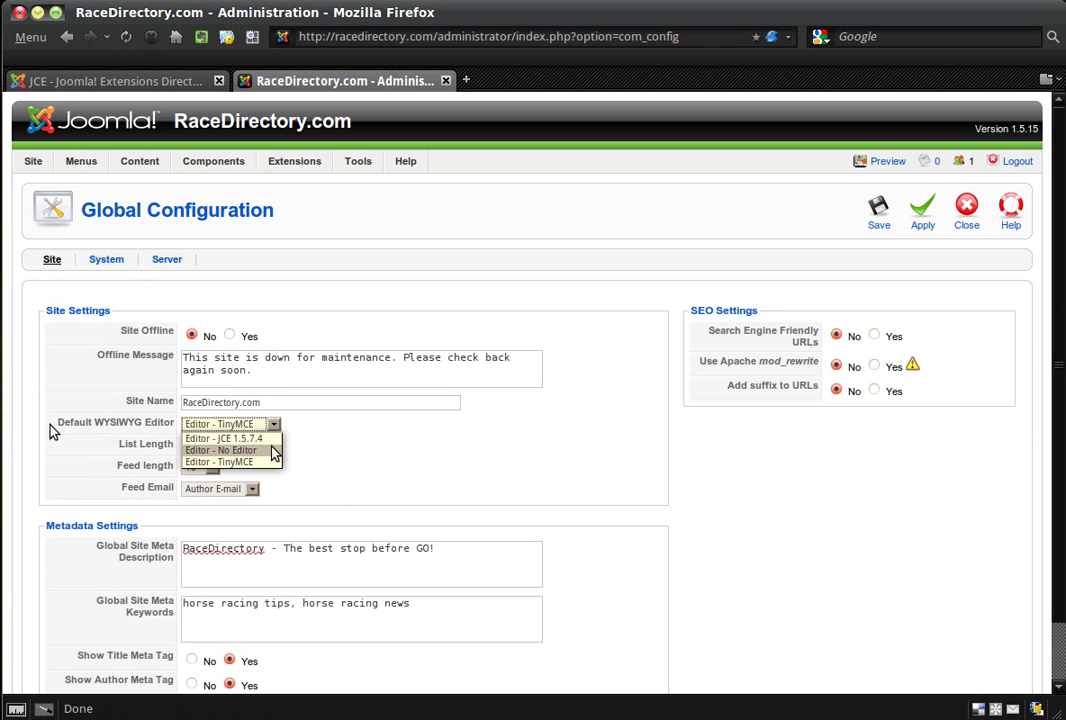
pyautogui.press('Up')
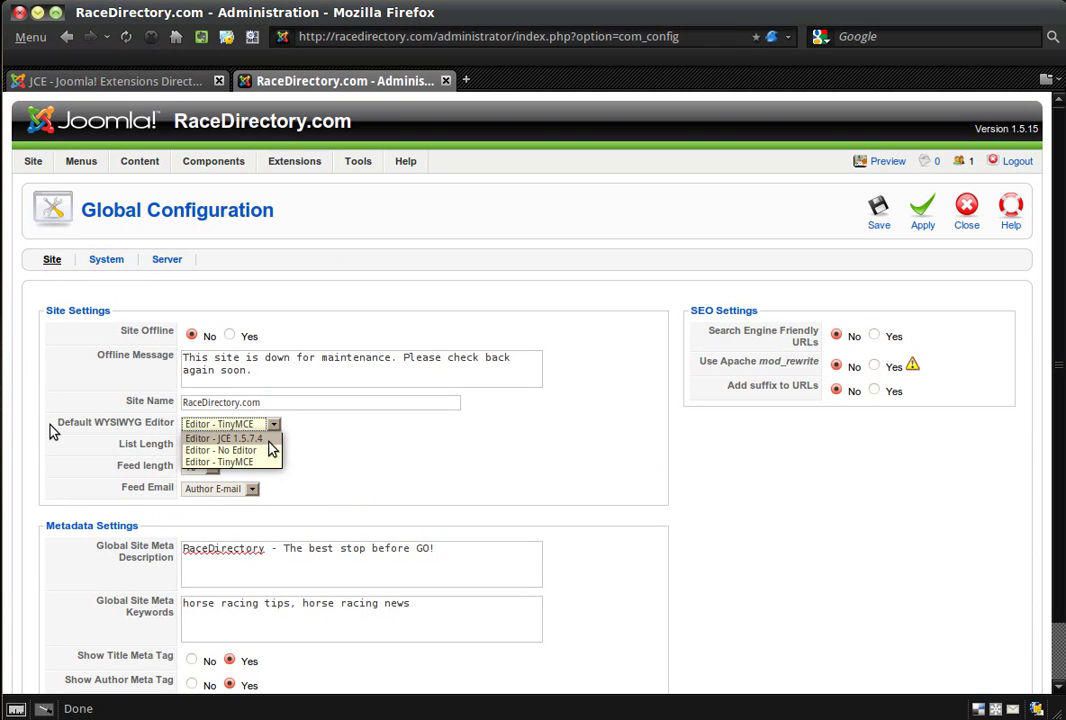
pyautogui.press('Return')
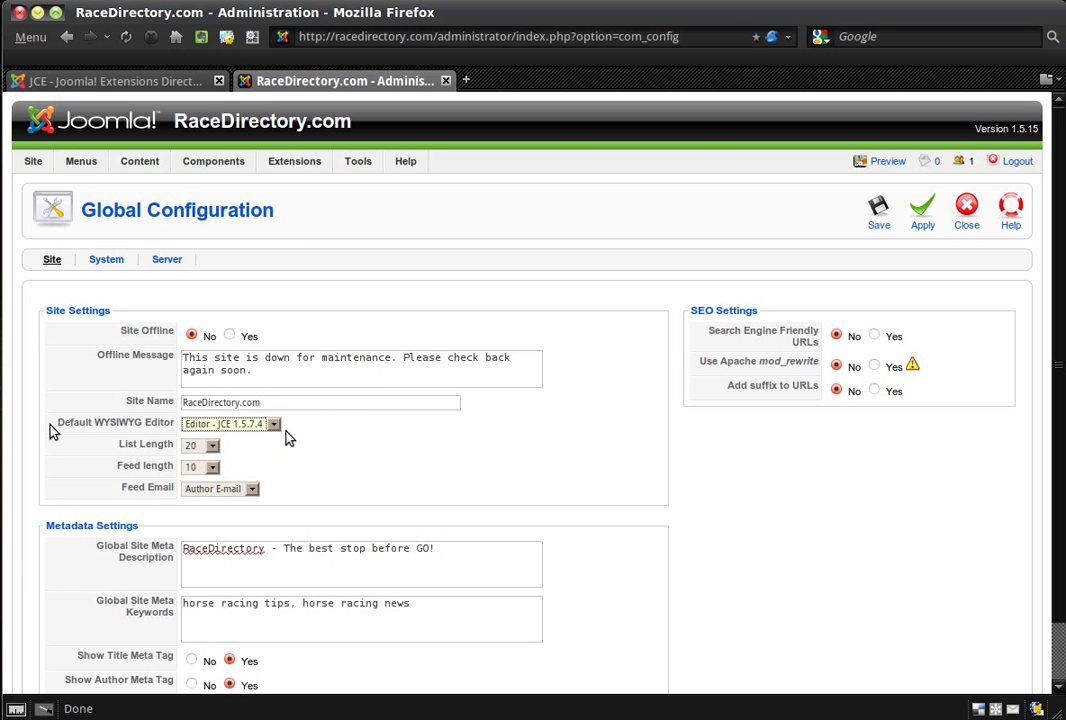
pyautogui.click(878, 216)
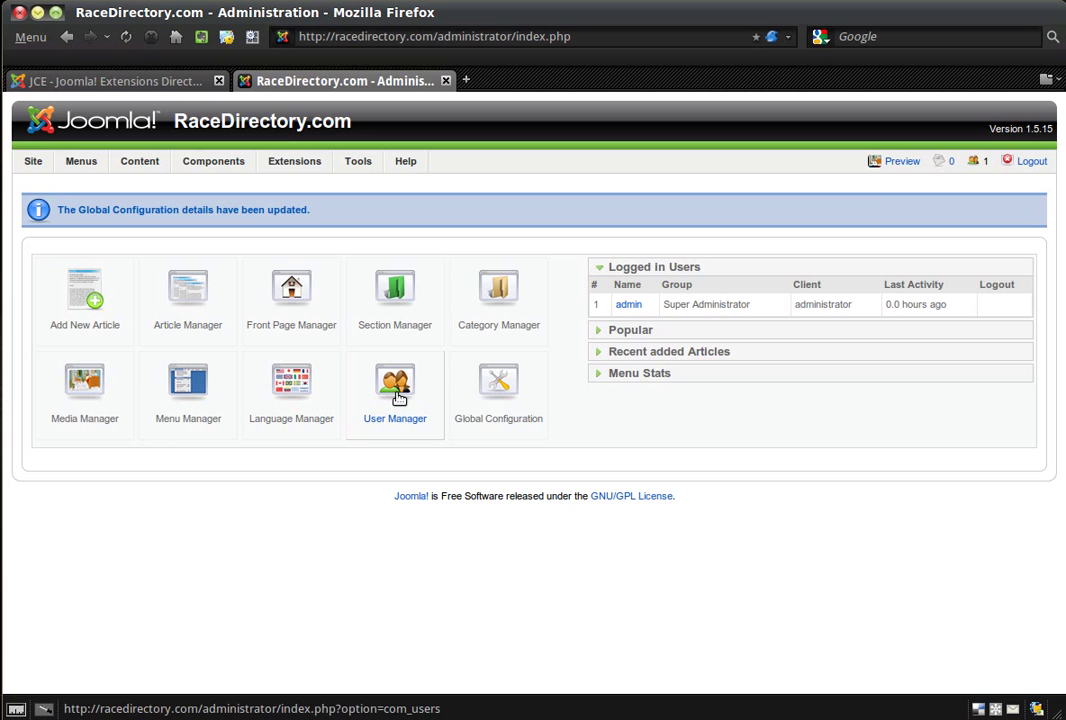
# - In the User Manager, set the Administrator account's user editor to "Editor - JCE 1.5.7.4" and save the account
pyautogui.click(400, 392)
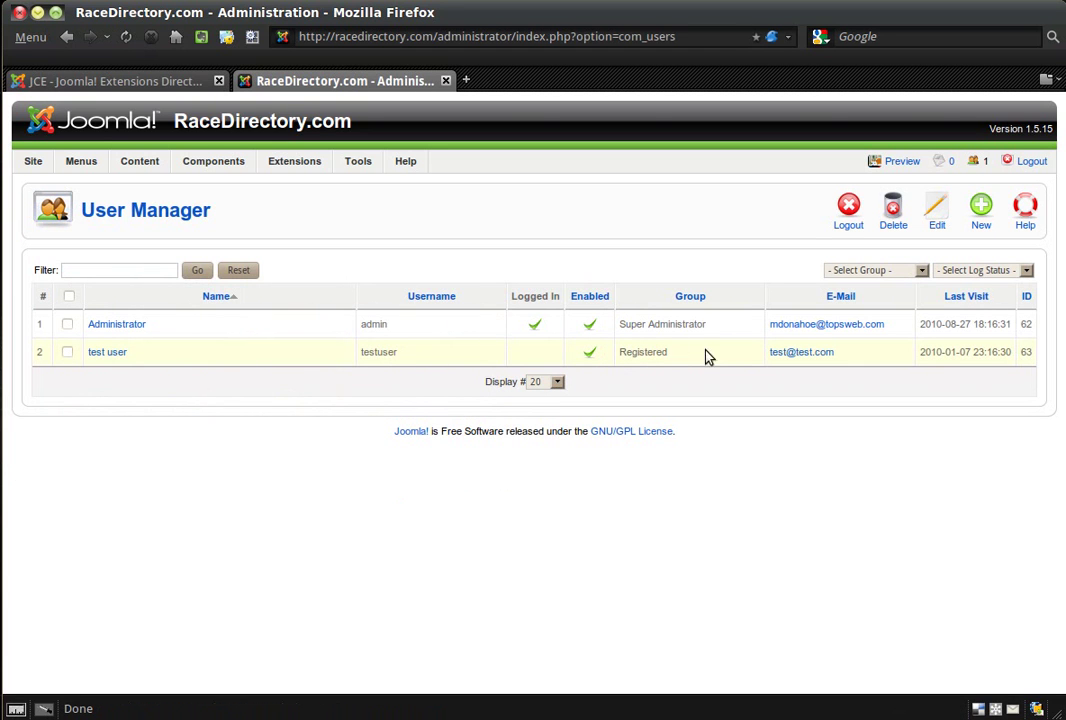
pyautogui.click(112, 327)
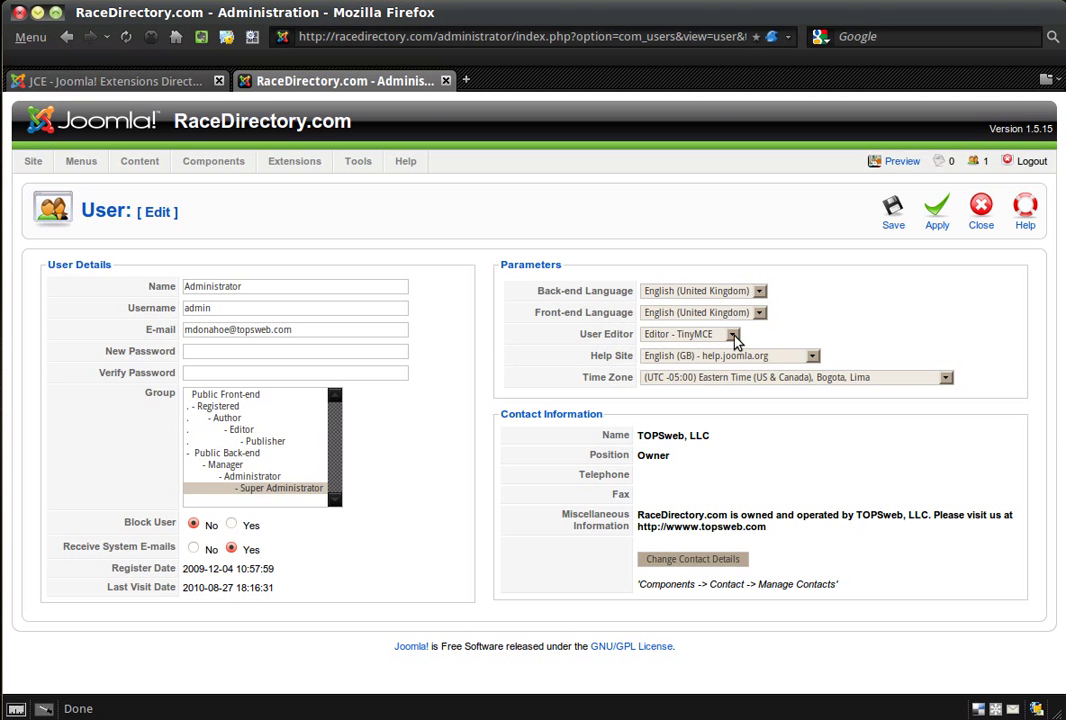
pyautogui.click(737, 337)
pyautogui.click(735, 362)
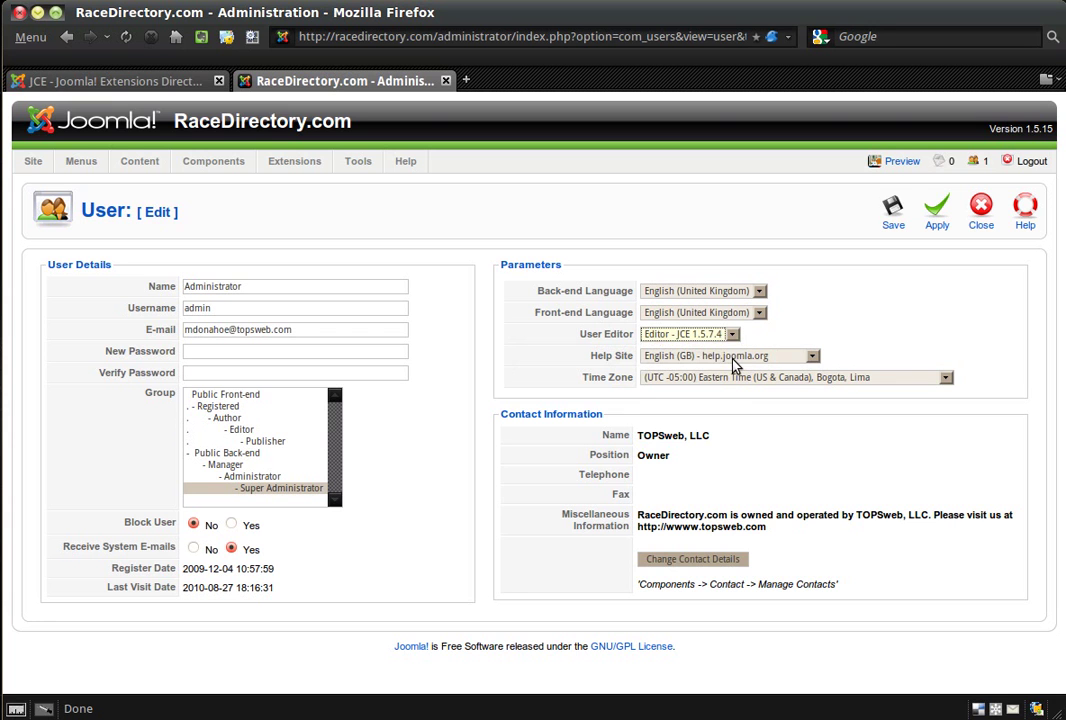
pyautogui.click(893, 215)
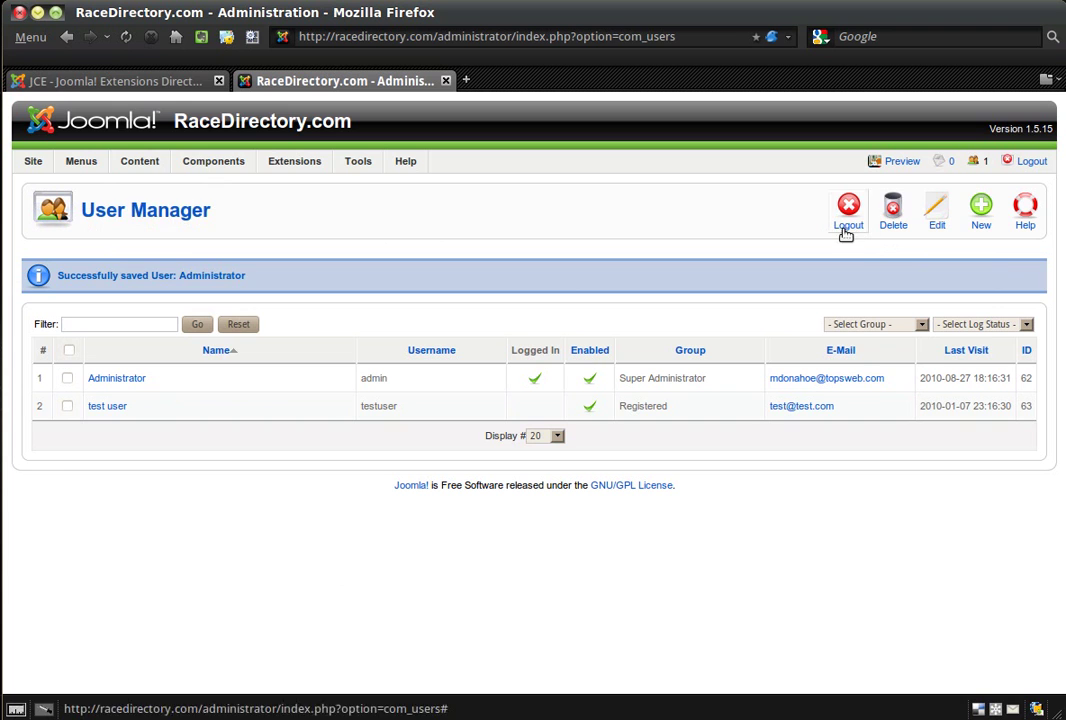
# - Open the "test" article from the Article Manager for editing and bring its content editor into view
pyautogui.moveTo(100, 165)
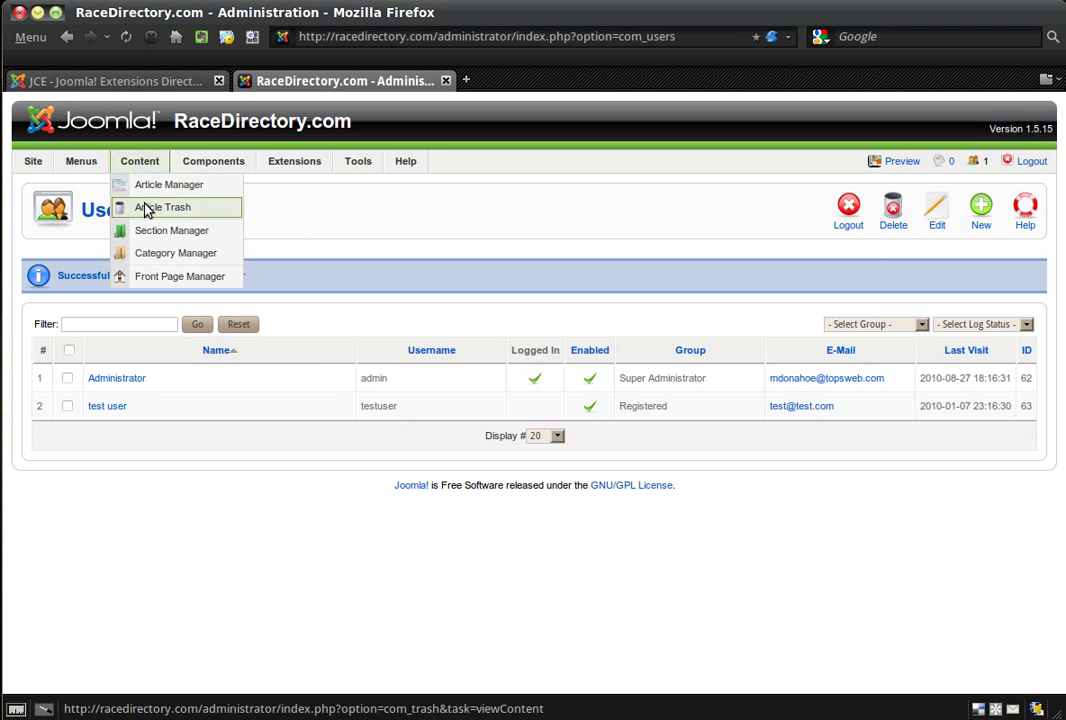
pyautogui.click(145, 194)
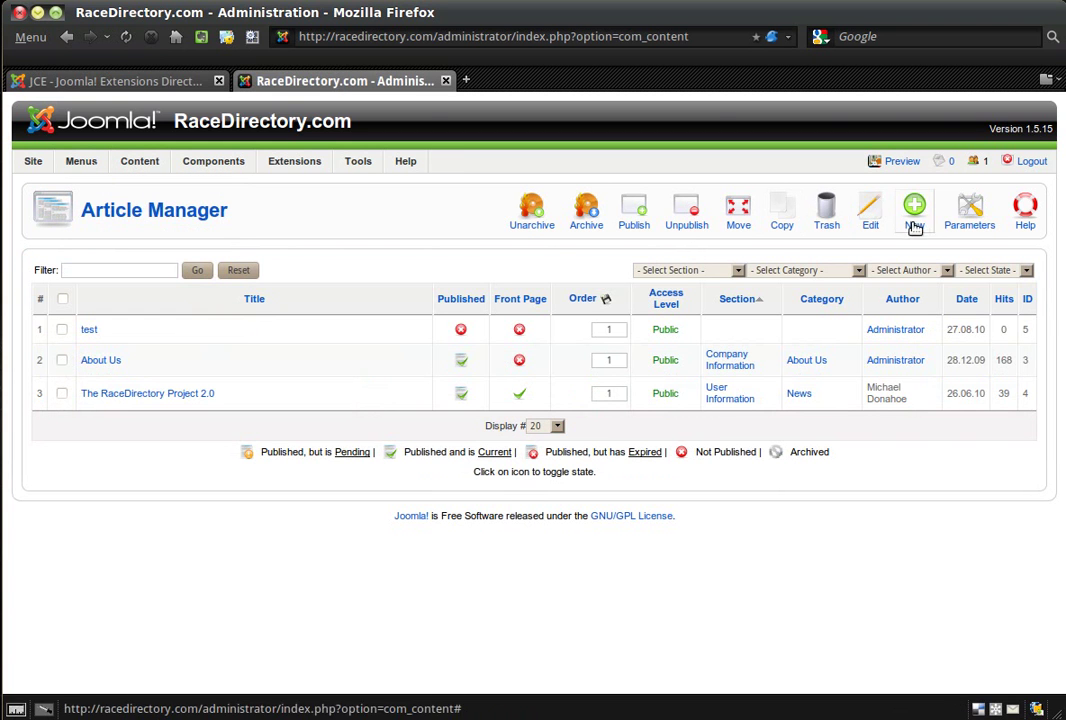
pyautogui.click(87, 330)
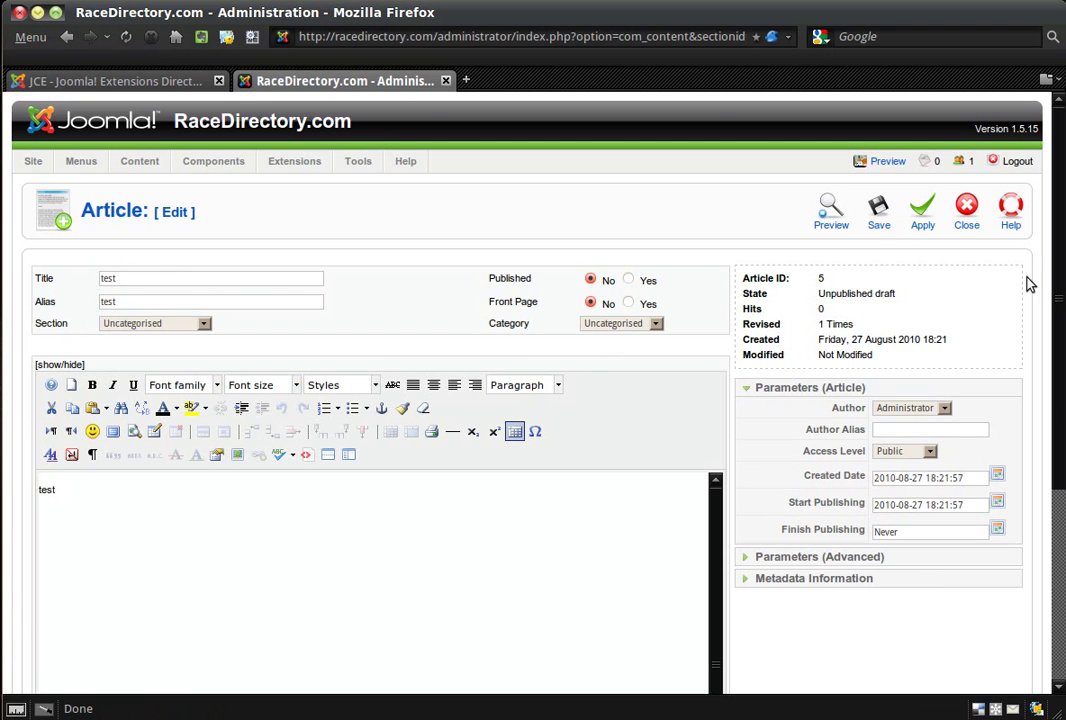
pyautogui.scroll(-1, 1028, 281)
pyautogui.scroll(-1, 973, 326)
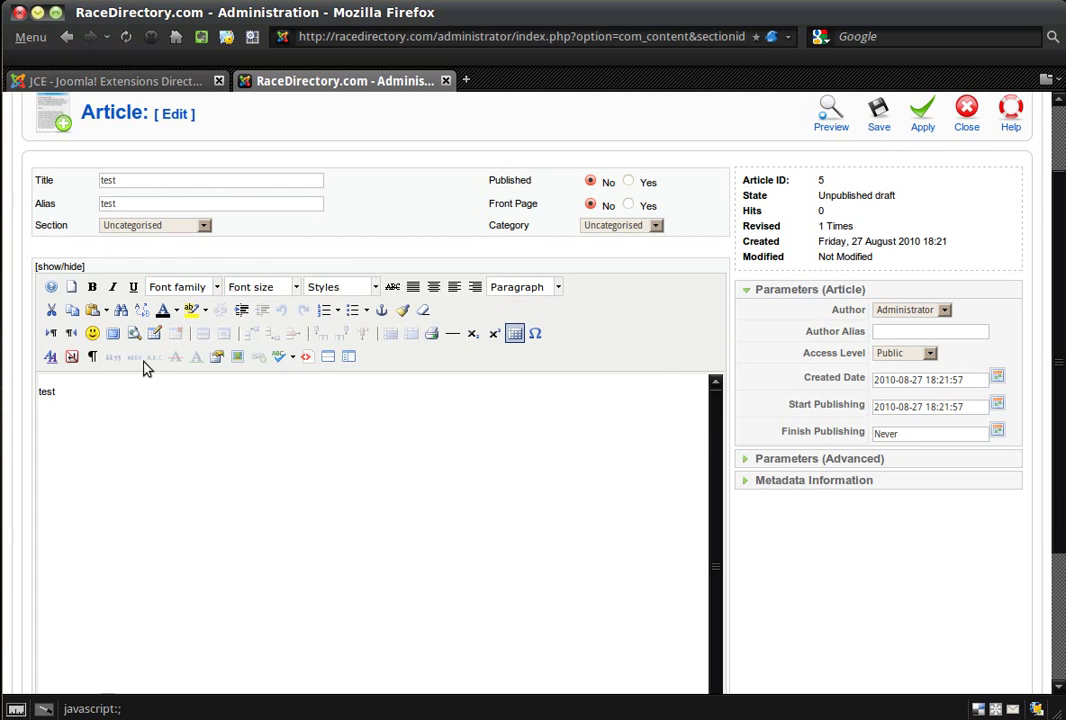
# - Clear all contents of the article with the new document command and enter "teststsdtsadtsdt" as the body text
pyautogui.click(72, 288)
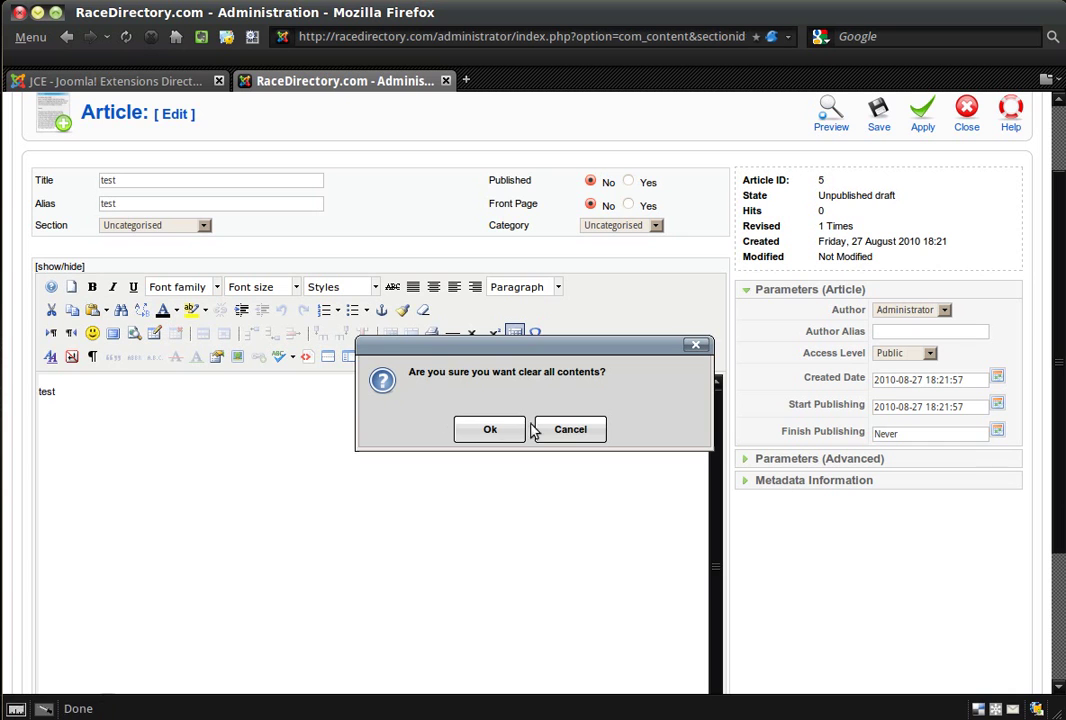
pyautogui.click(492, 430)
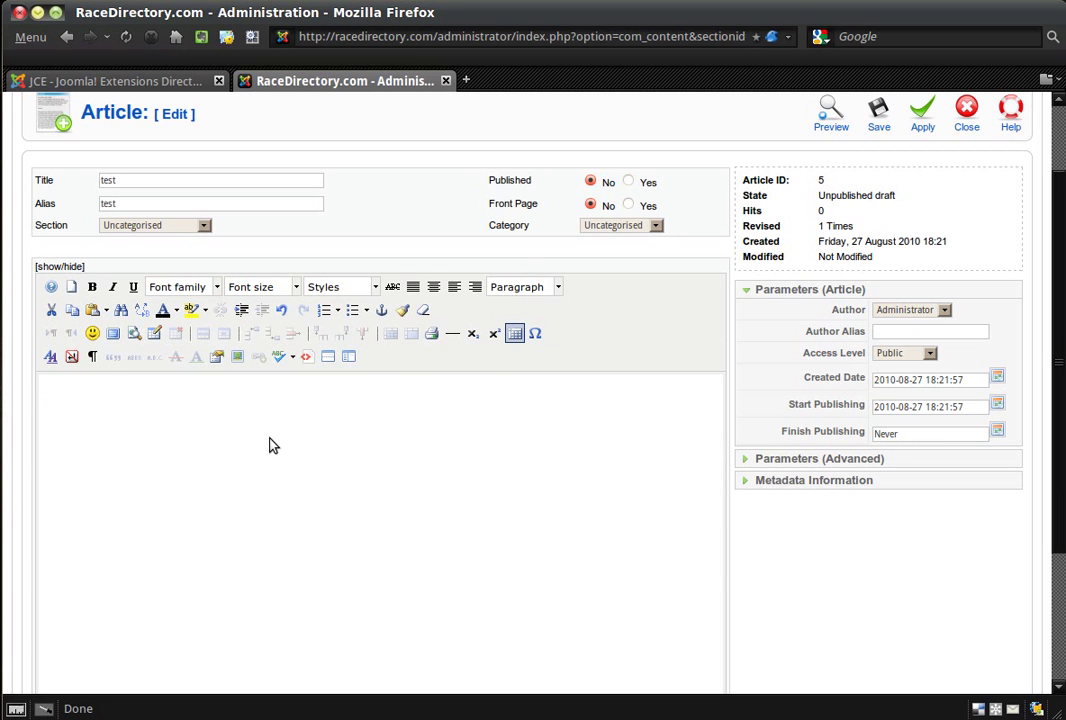
pyautogui.write('teststsdtsadtsdt')
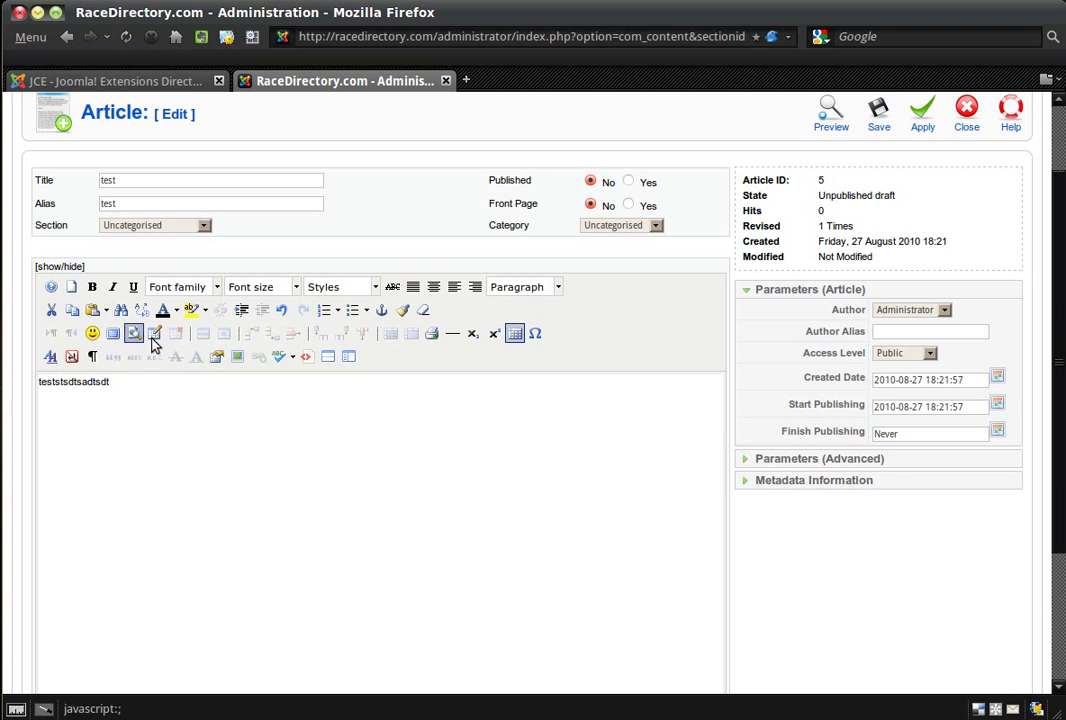
# - Try bold formatting on the article's body text and undo it
pyautogui.click(71, 381)
pyautogui.tripleClick(71, 381)
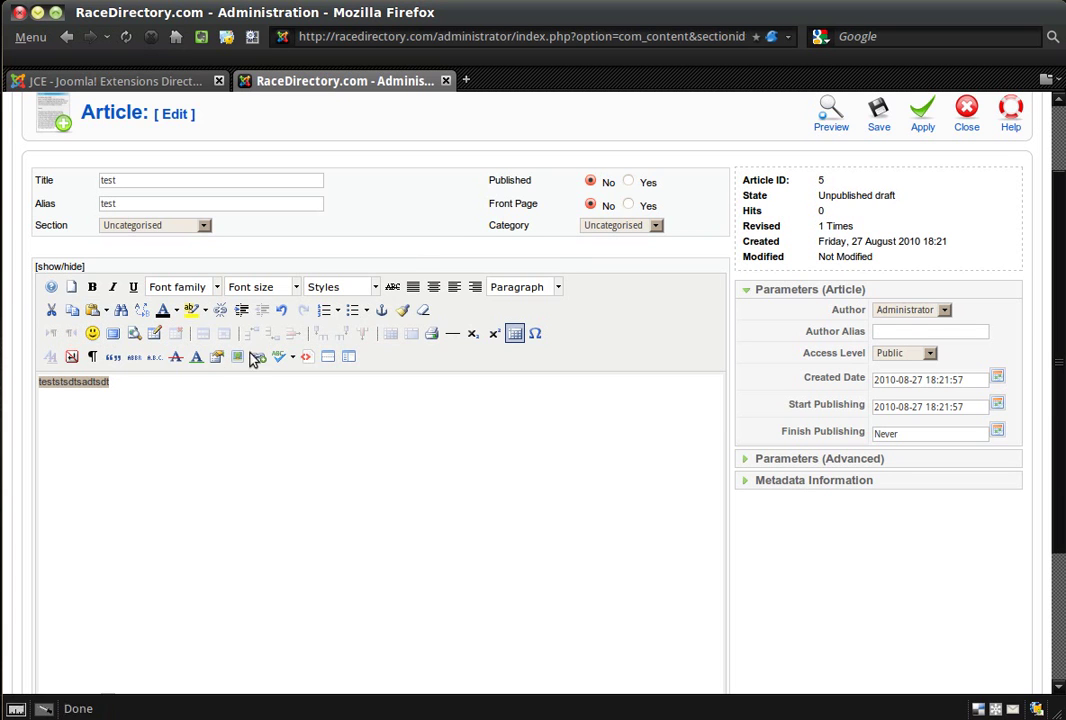
pyautogui.click(142, 400)
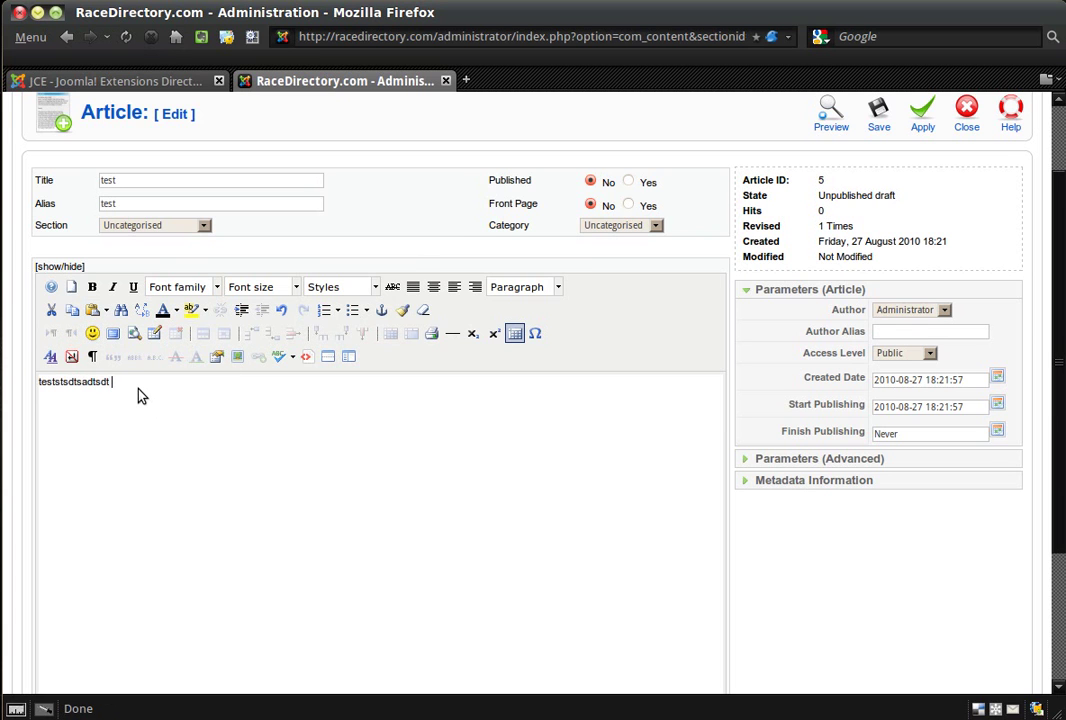
pyautogui.doubleClick(69, 381)
pyautogui.click(92, 287)
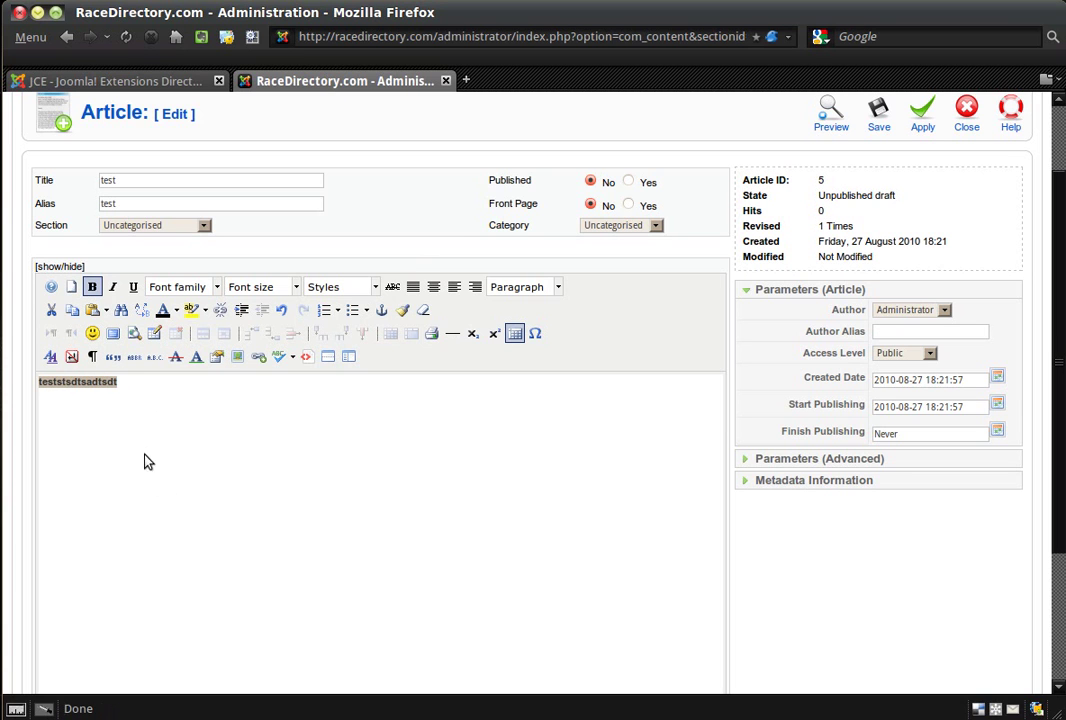
pyautogui.click(253, 475)
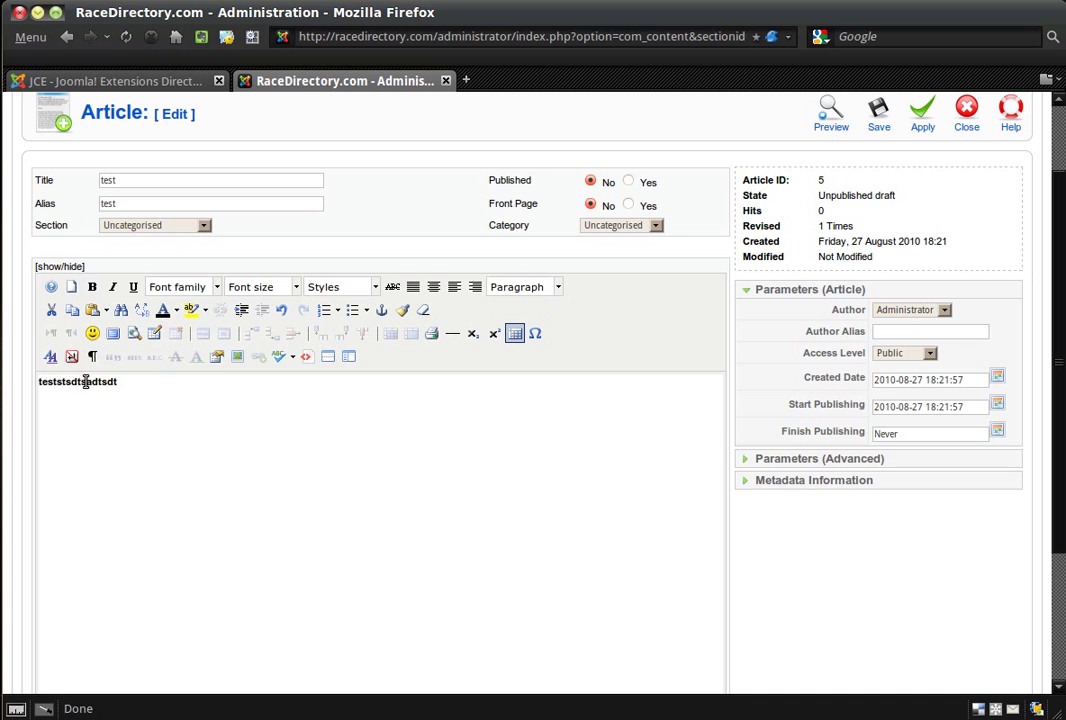
pyautogui.click(282, 311)
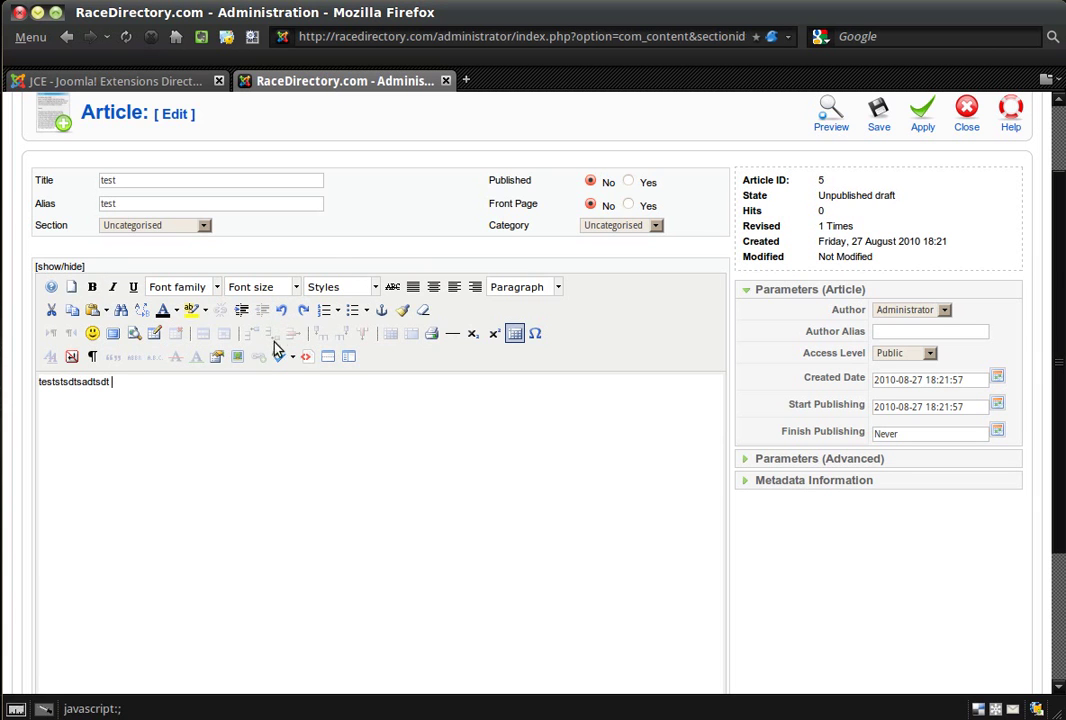
# - Apply bold formatting to the whole body text "teststsdtsadtsdt"
pyautogui.click(272, 442)
pyautogui.hotkey('ctrl', 'a')
pyautogui.hotkey('ctrl', 'b')
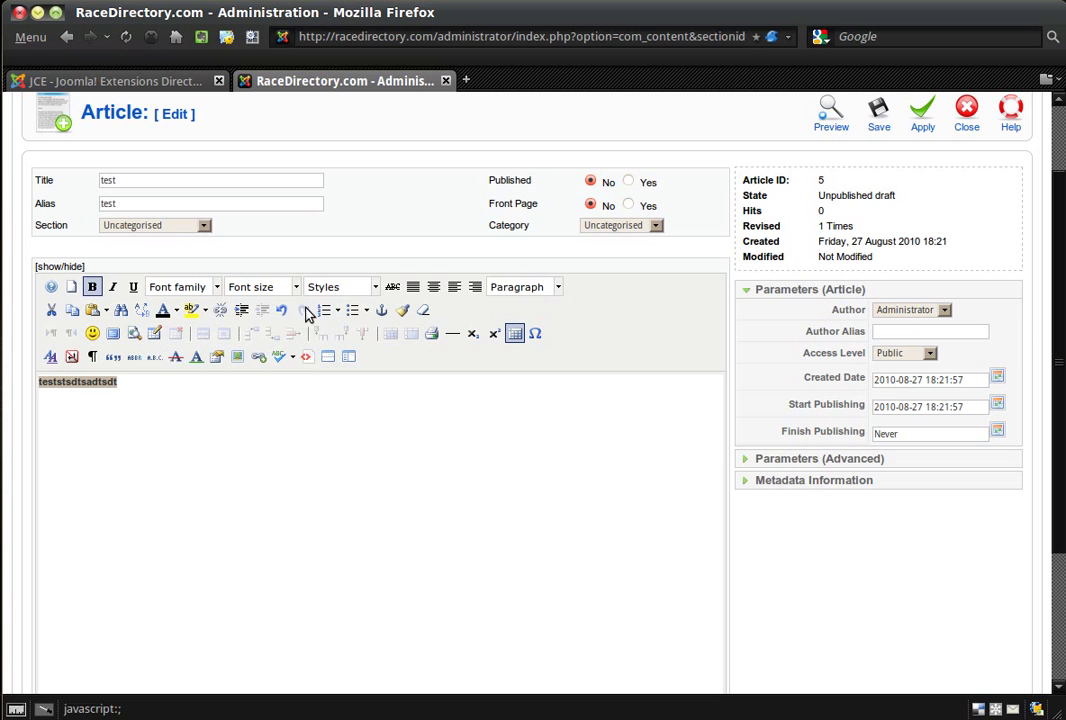
# - Insert the cool smiley with sunglasses after the bold text
pyautogui.click(333, 523)
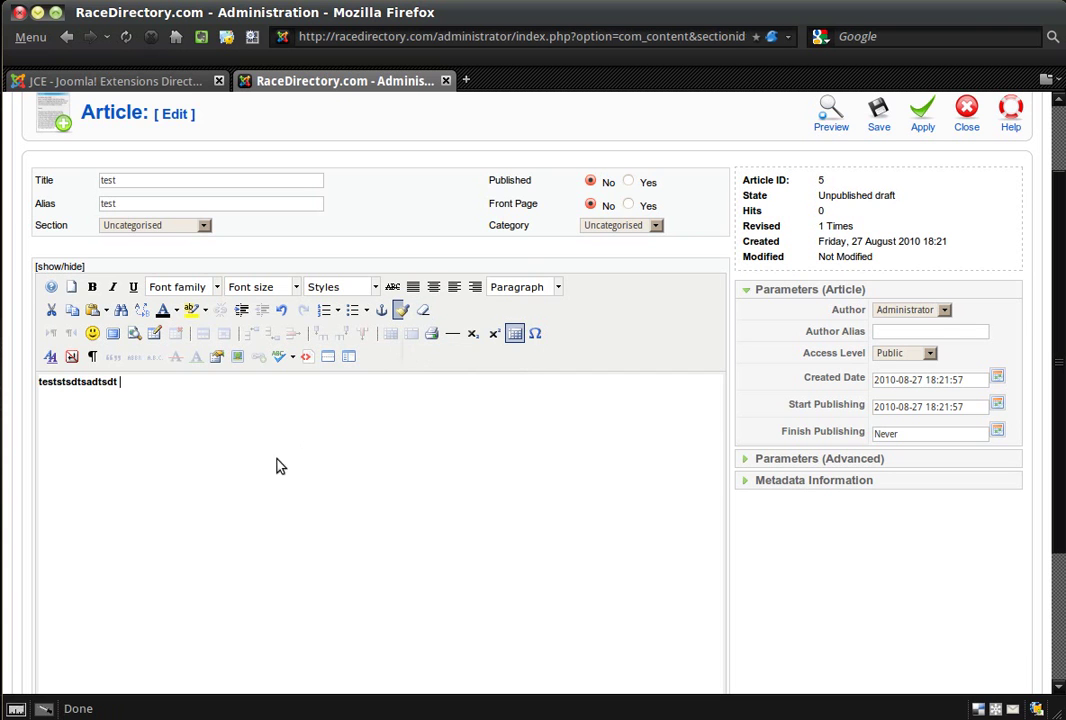
pyautogui.click(93, 334)
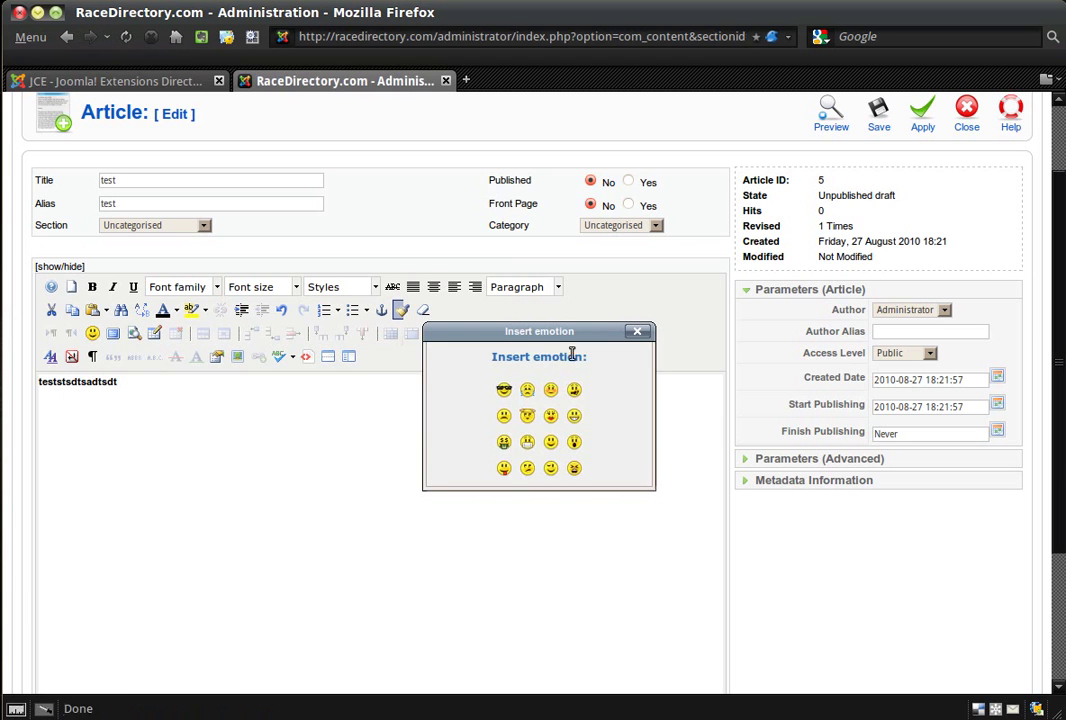
pyautogui.click(505, 389)
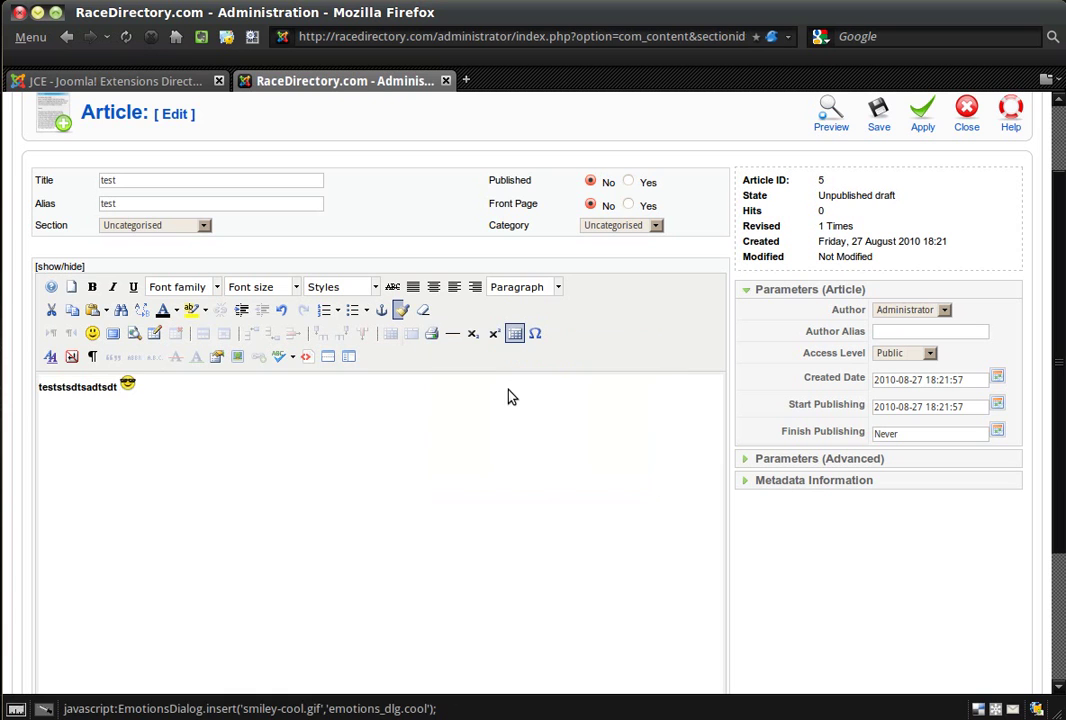
# - In the editor's full-screen mode, add "dlkfalsdflksdfjl lorem ipsum" after the smiley, and return to the normal view
pyautogui.click(113, 335)
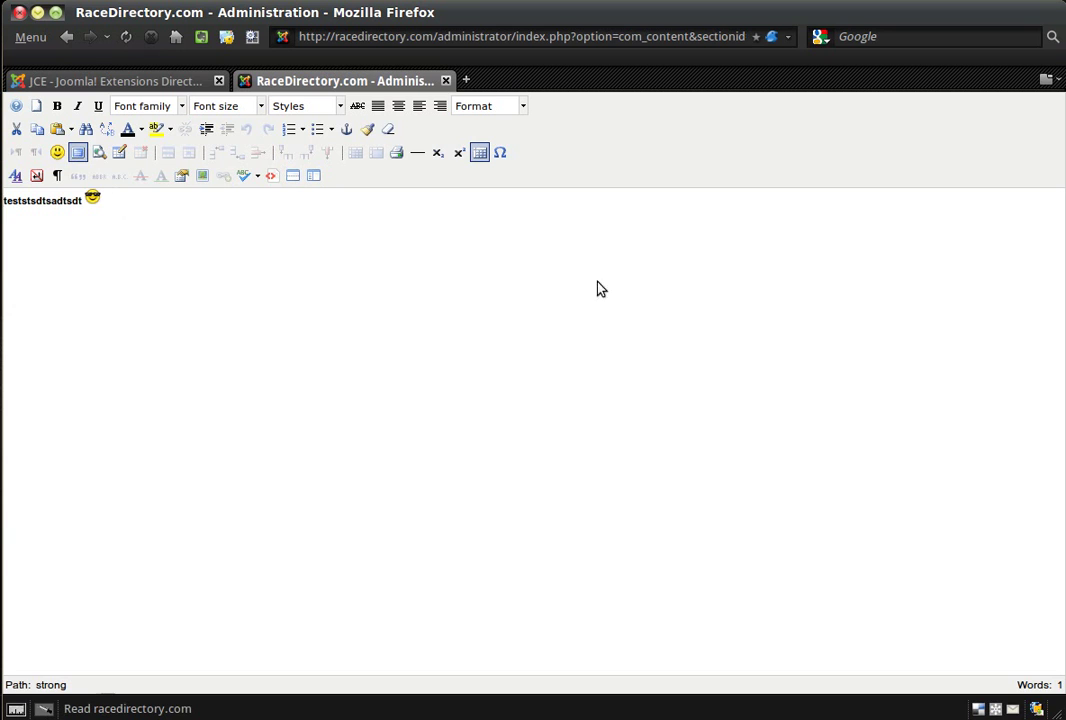
pyautogui.click(122, 212)
pyautogui.write('dlkfalsdfklsdfjl lorem ipsum')
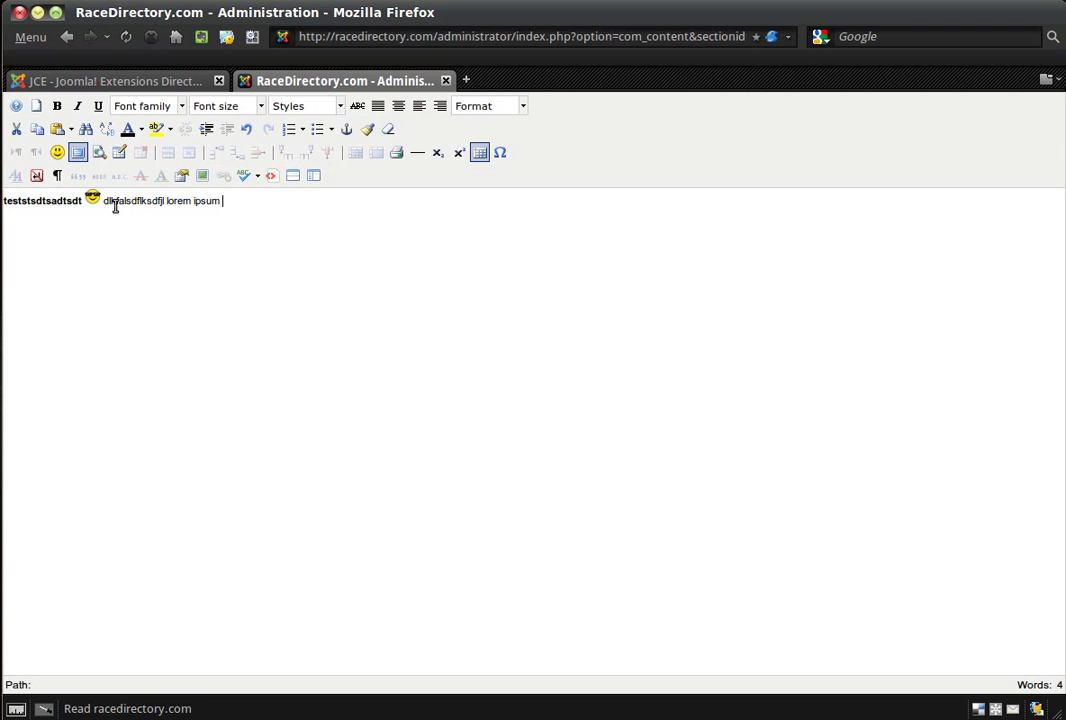
pyautogui.click(78, 153)
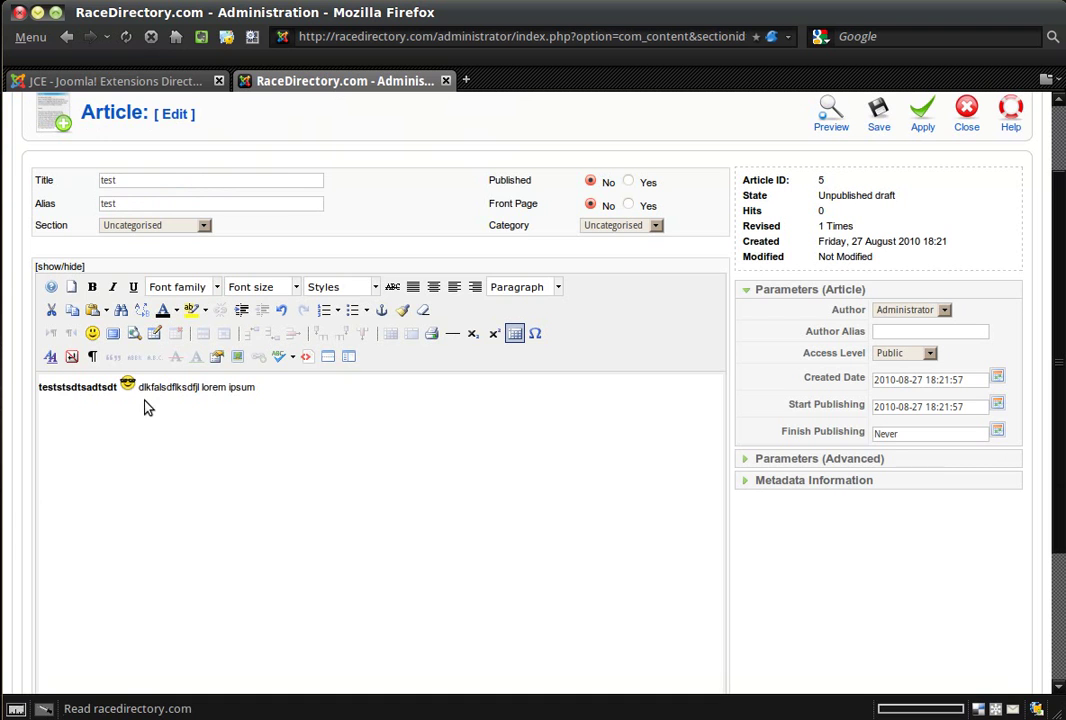
pyautogui.doubleClick(237, 392)
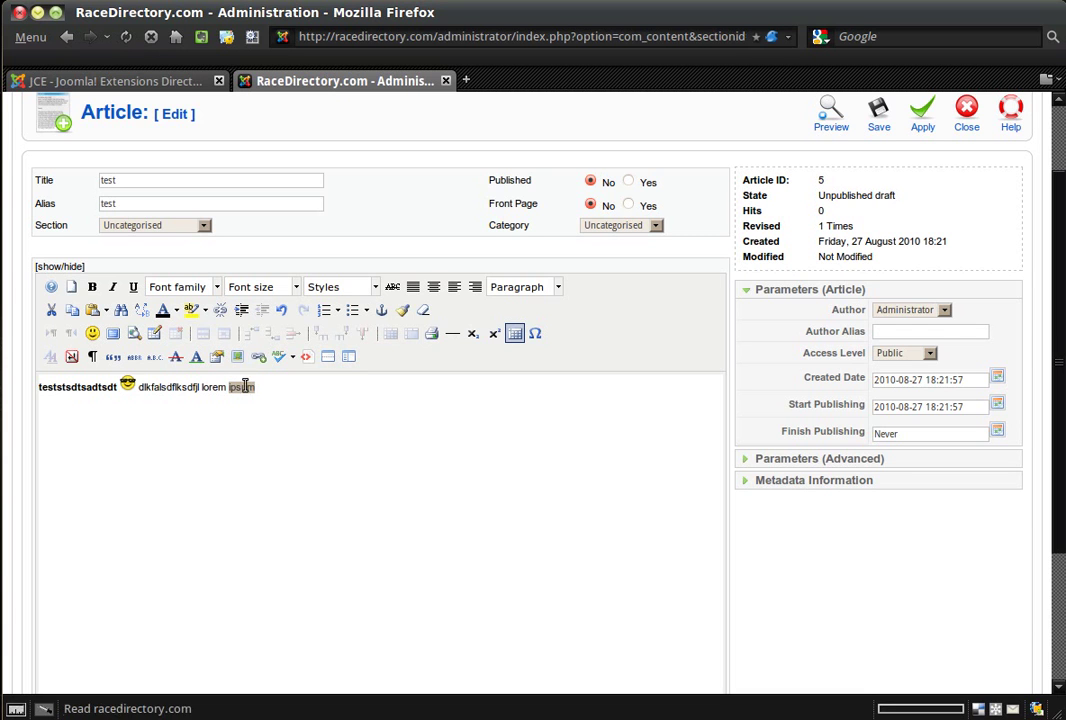
pyautogui.click(261, 357)
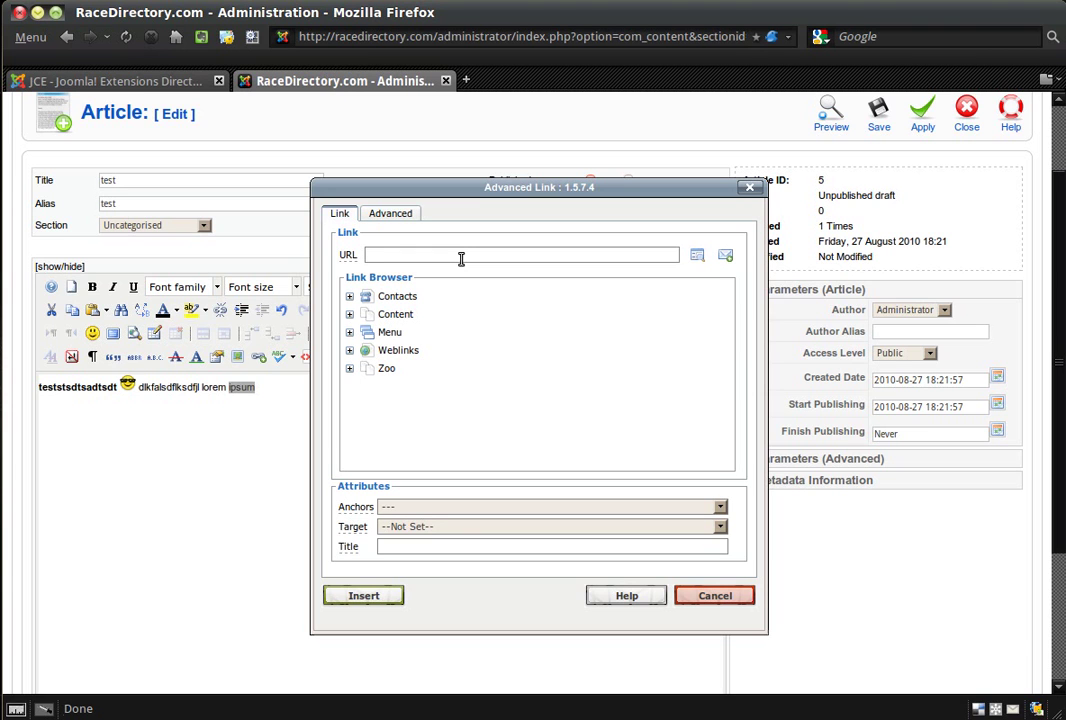
pyautogui.write('http')
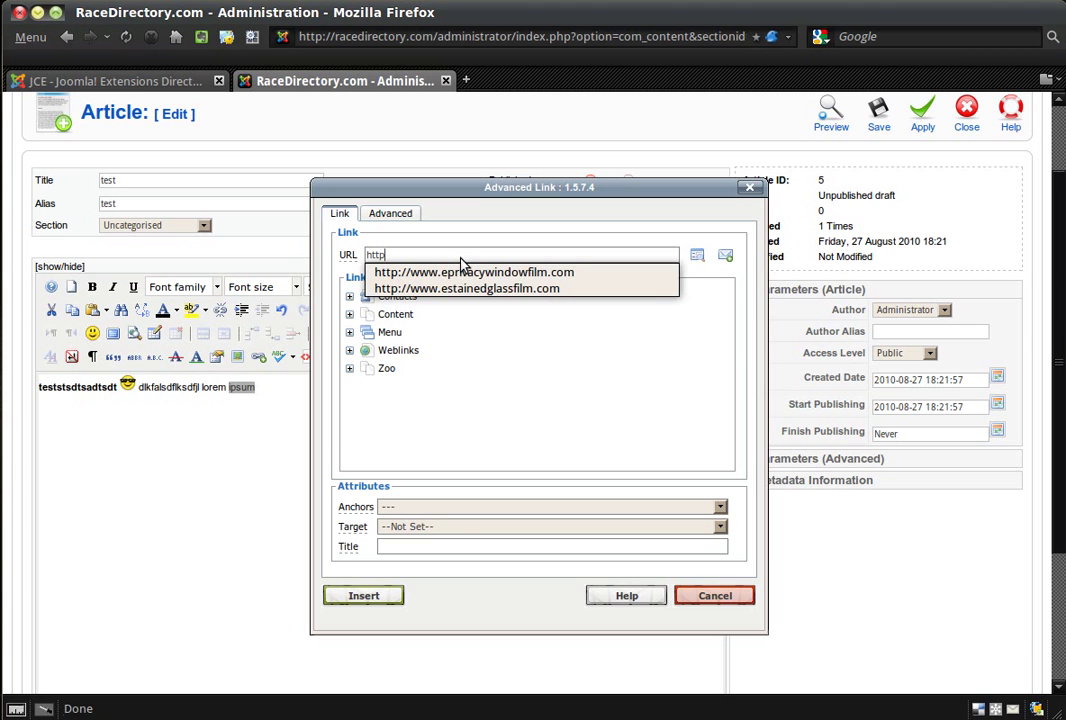
pyautogui.write('://www.topsweb.com')
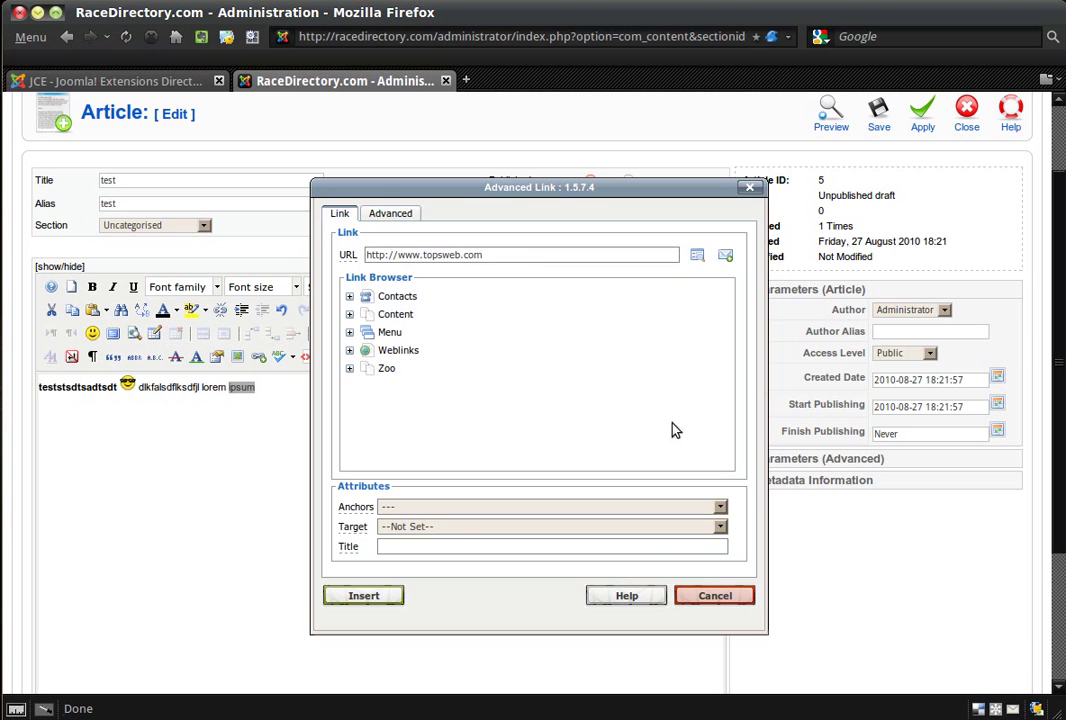
pyautogui.click(364, 595)
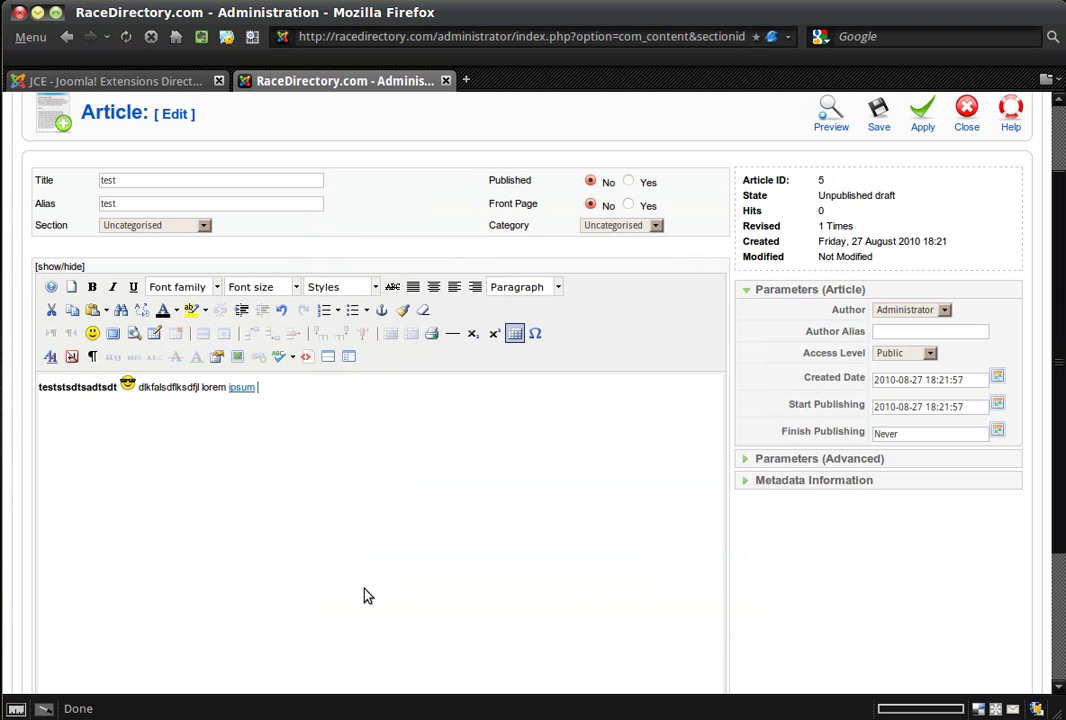
# - Open the Image Manager at the article's link text and choose clock.jpg from the root folder
pyautogui.click(243, 394)
pyautogui.click(237, 356)
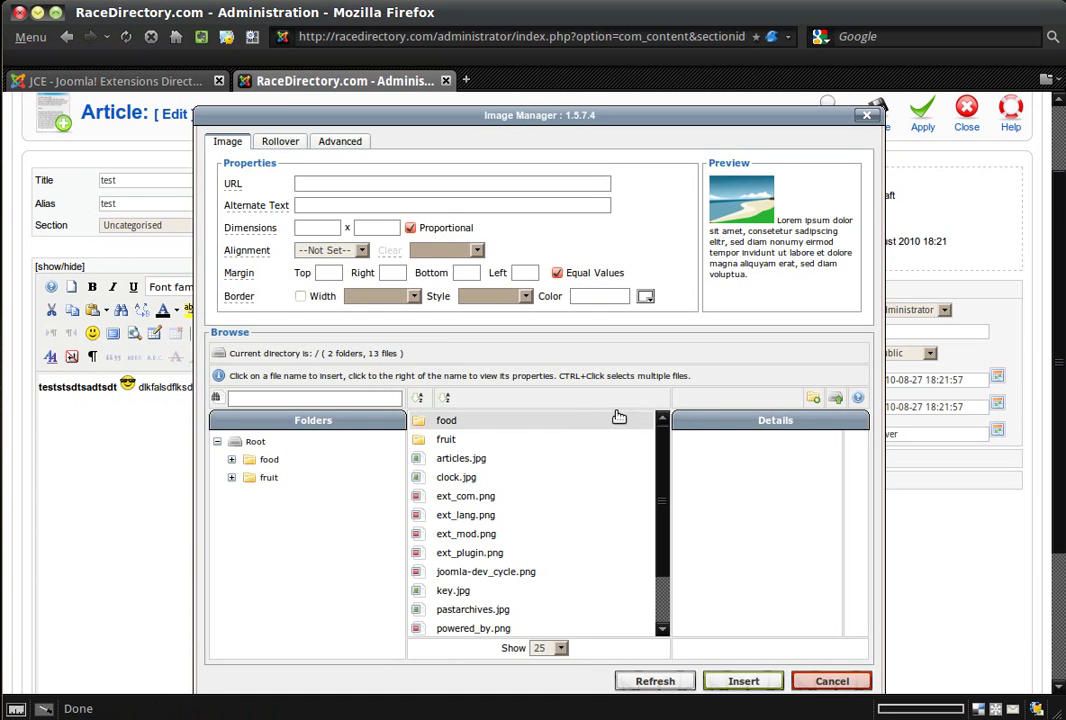
pyautogui.click(472, 478)
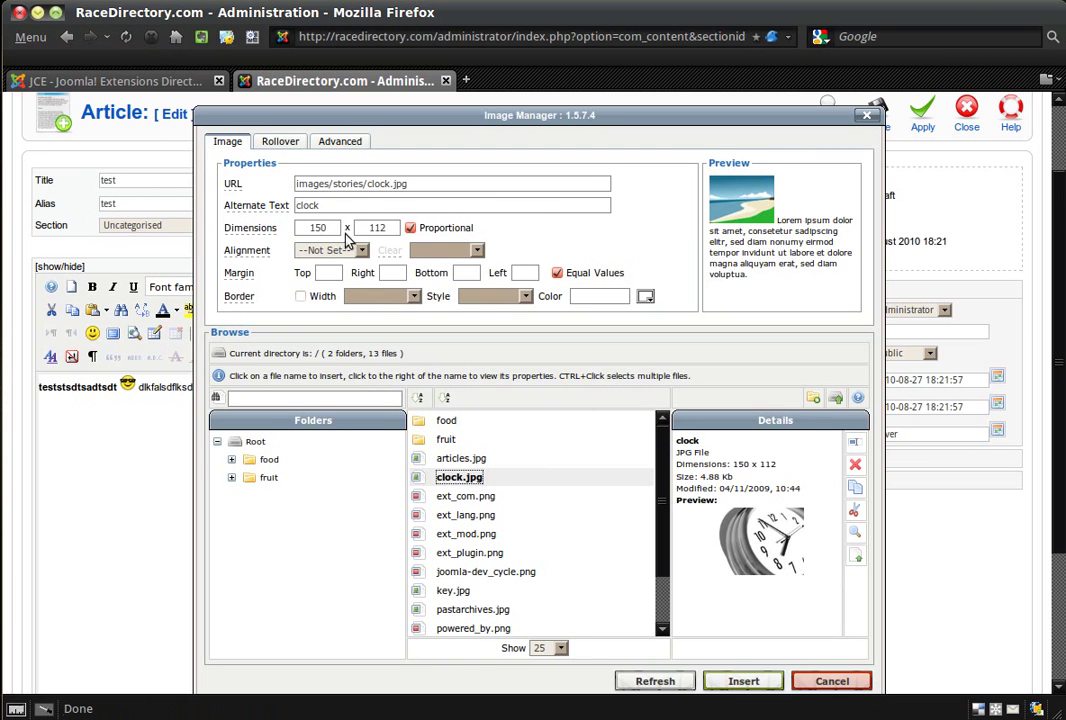
# - Give the clock image an equal margin of 10 on every side and set its alignment to Right
pyautogui.click(328, 273)
pyautogui.press('Tab')
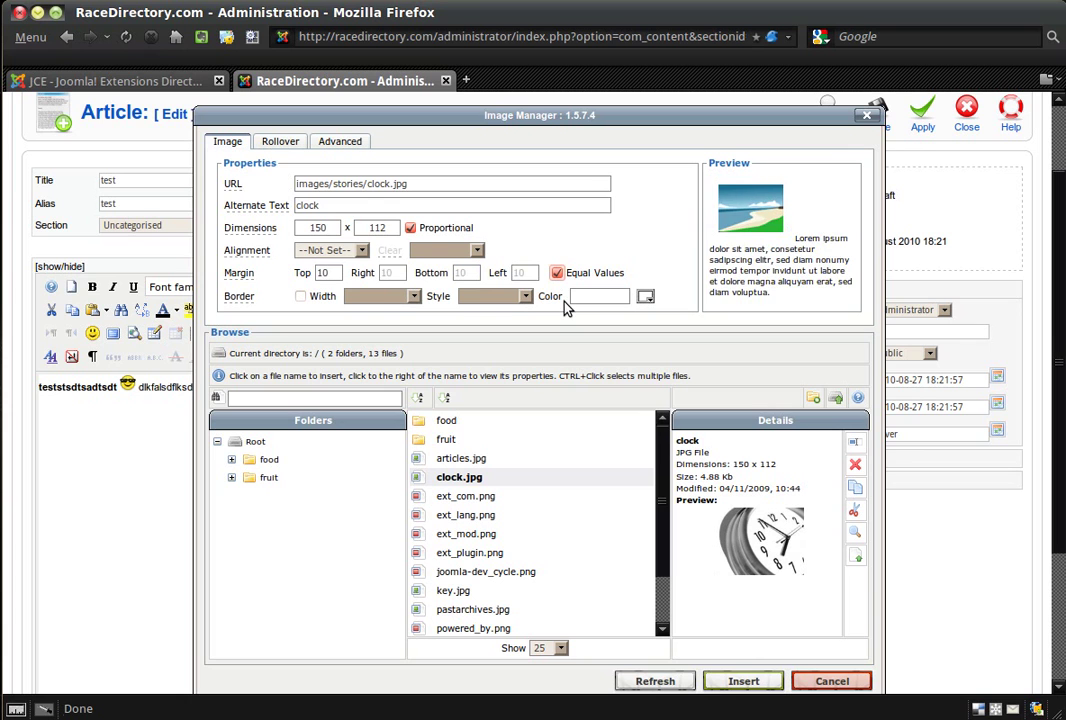
pyautogui.click(363, 253)
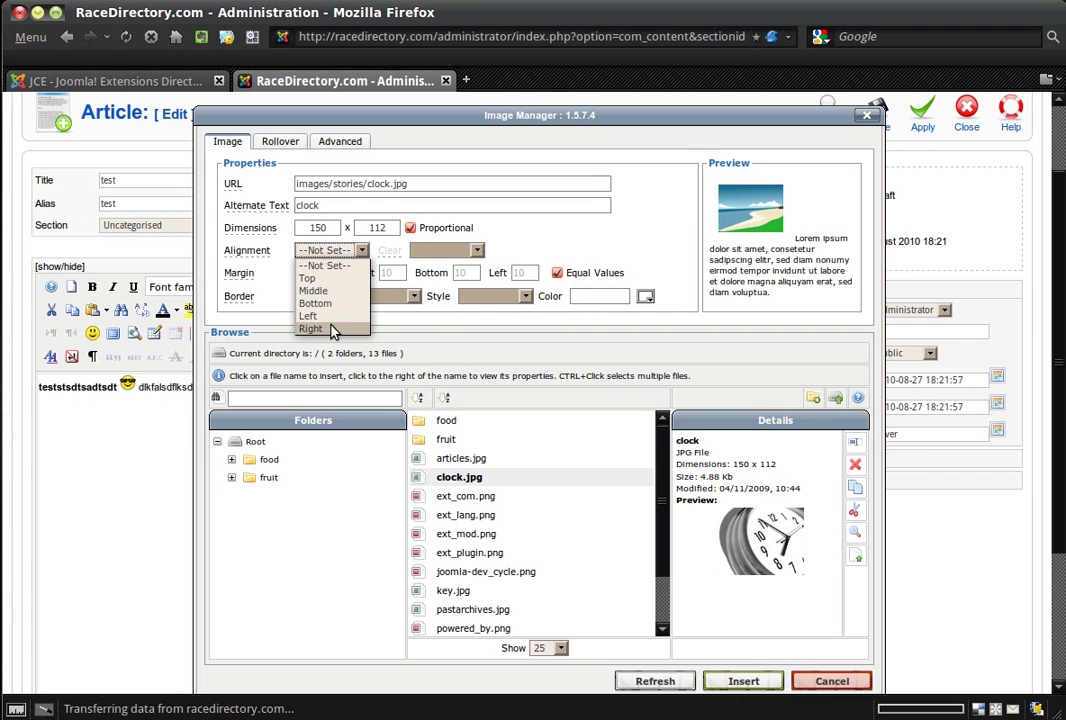
pyautogui.click(333, 330)
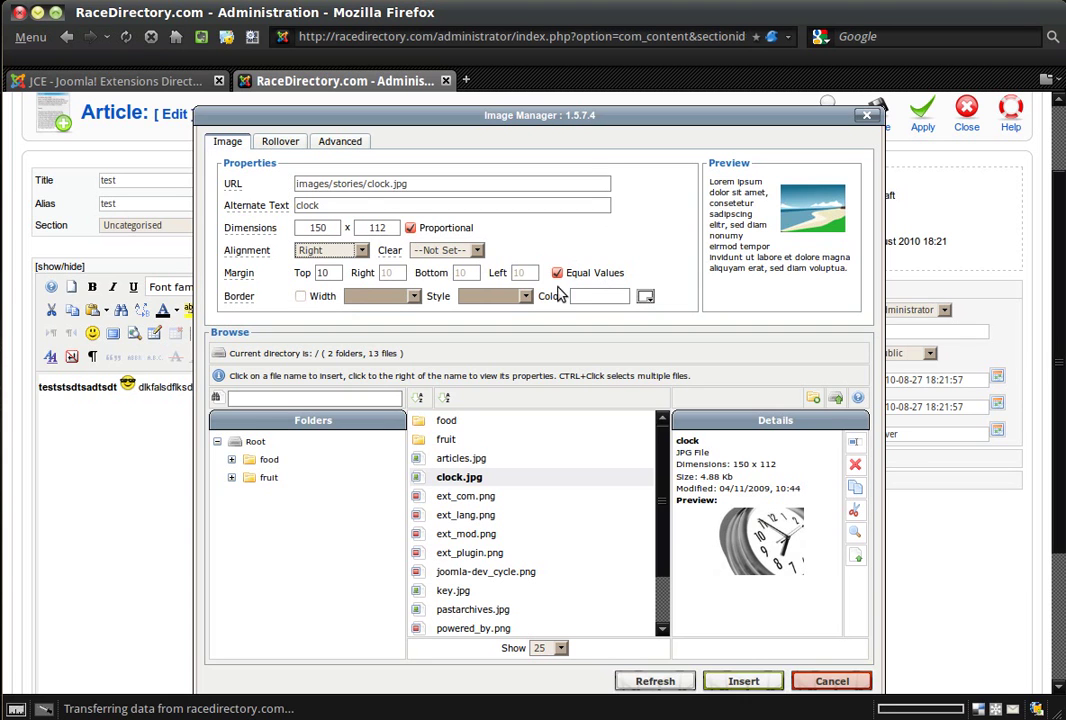
# - Give the clock image a border with a width of 3 and the groove style
pyautogui.click(300, 296)
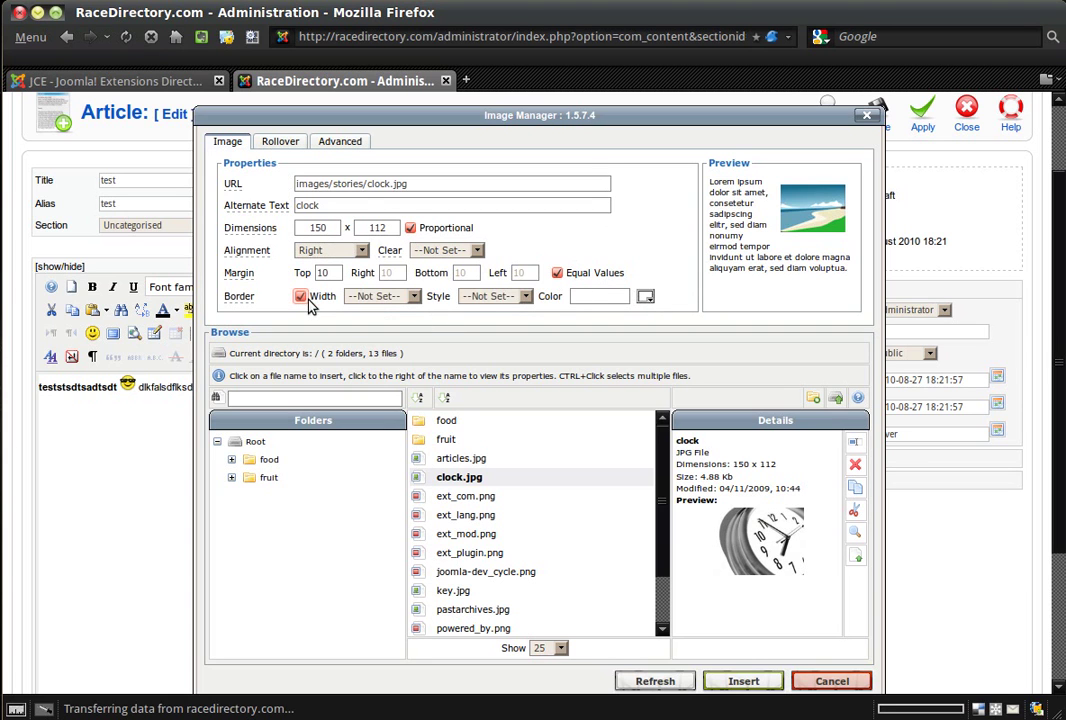
pyautogui.click(412, 296)
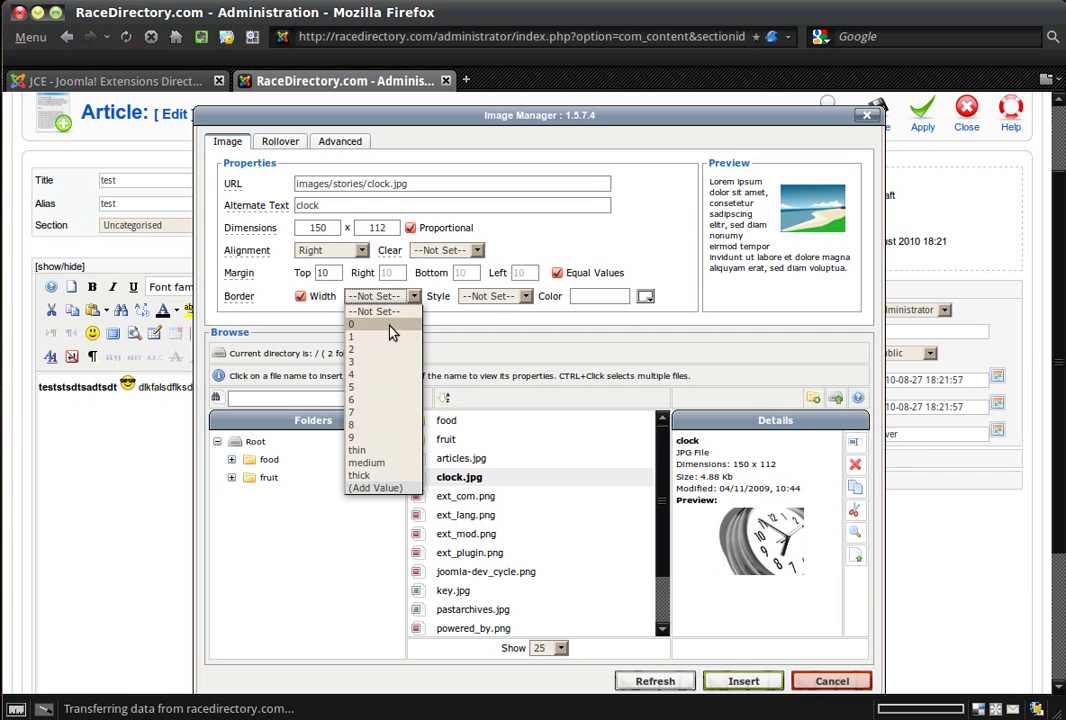
pyautogui.click(388, 338)
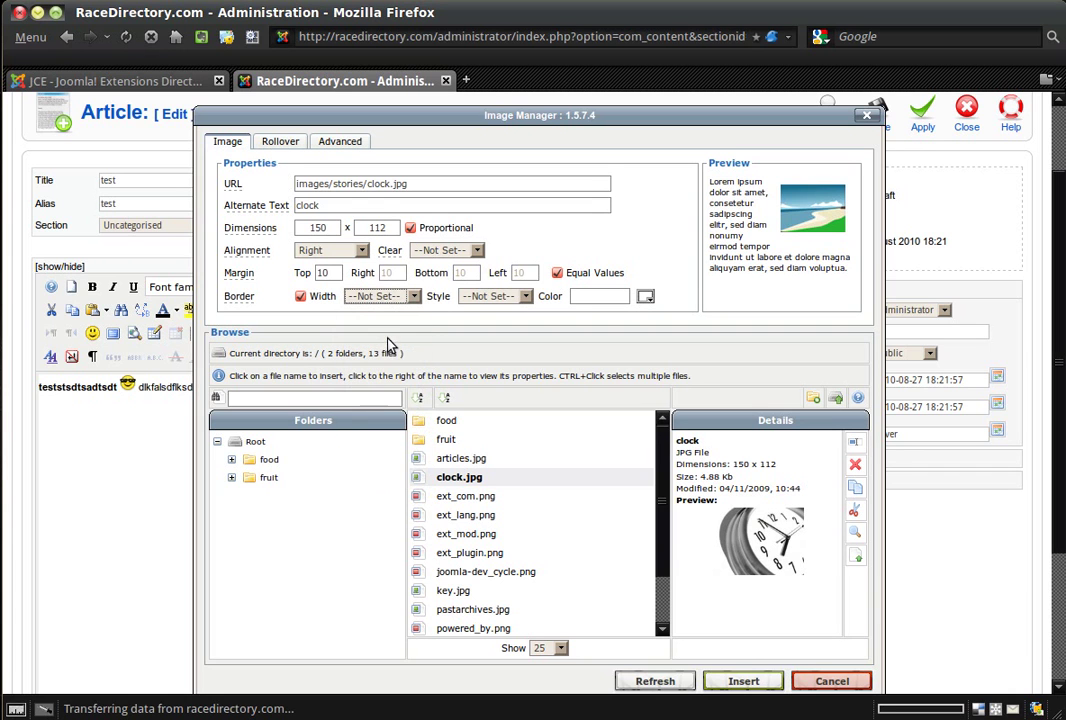
pyautogui.click(524, 298)
pyautogui.click(497, 387)
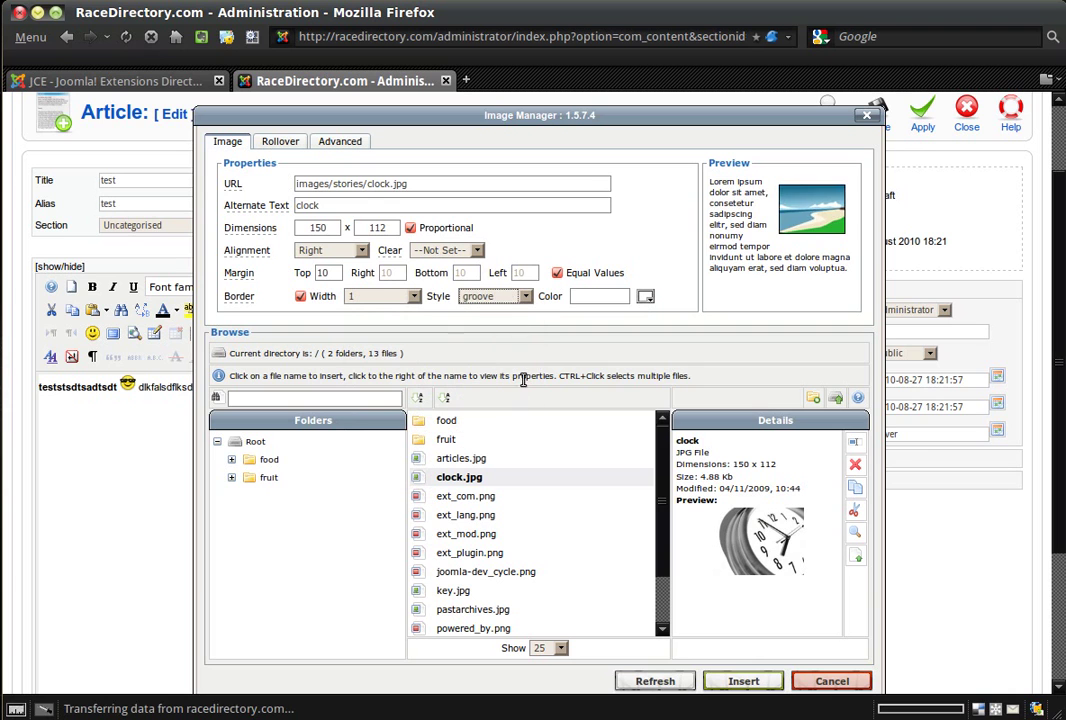
pyautogui.click(378, 297)
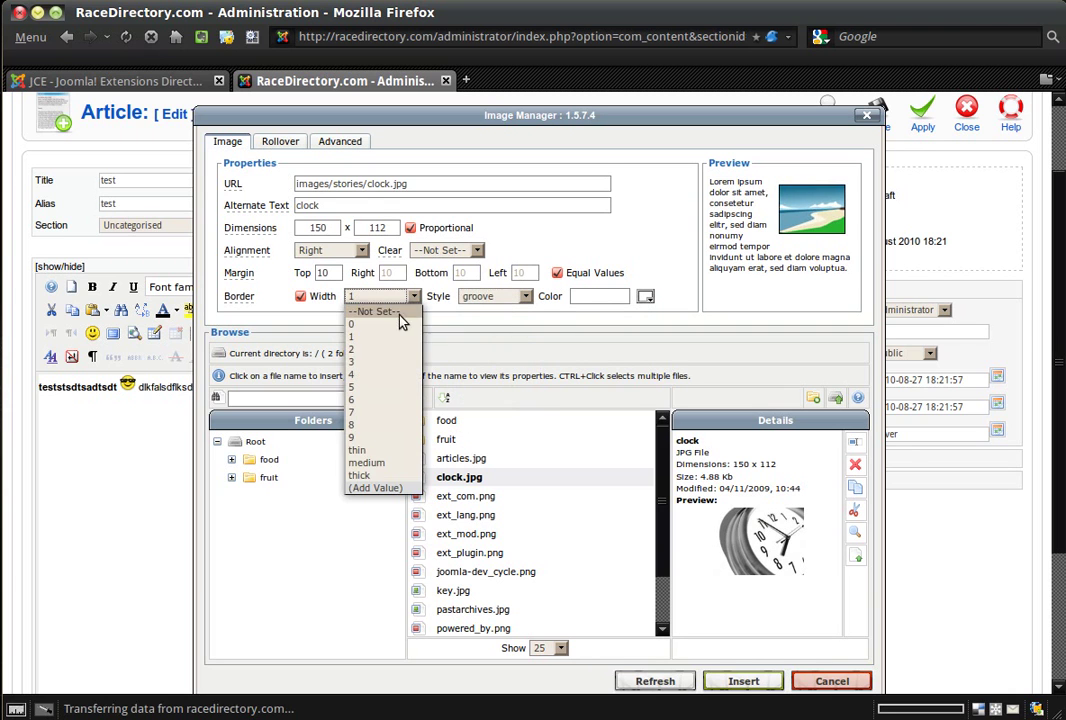
pyautogui.click(393, 368)
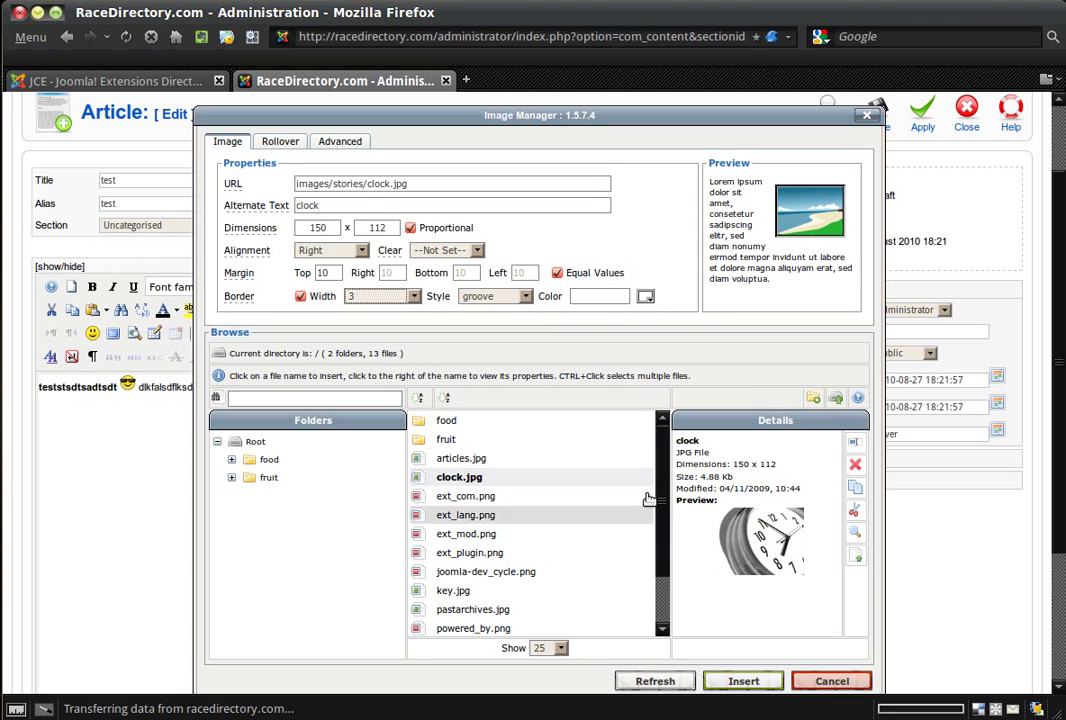
# - Set the clock image's border colour to the grey #827d80 and insert the image into the article
pyautogui.click(645, 296)
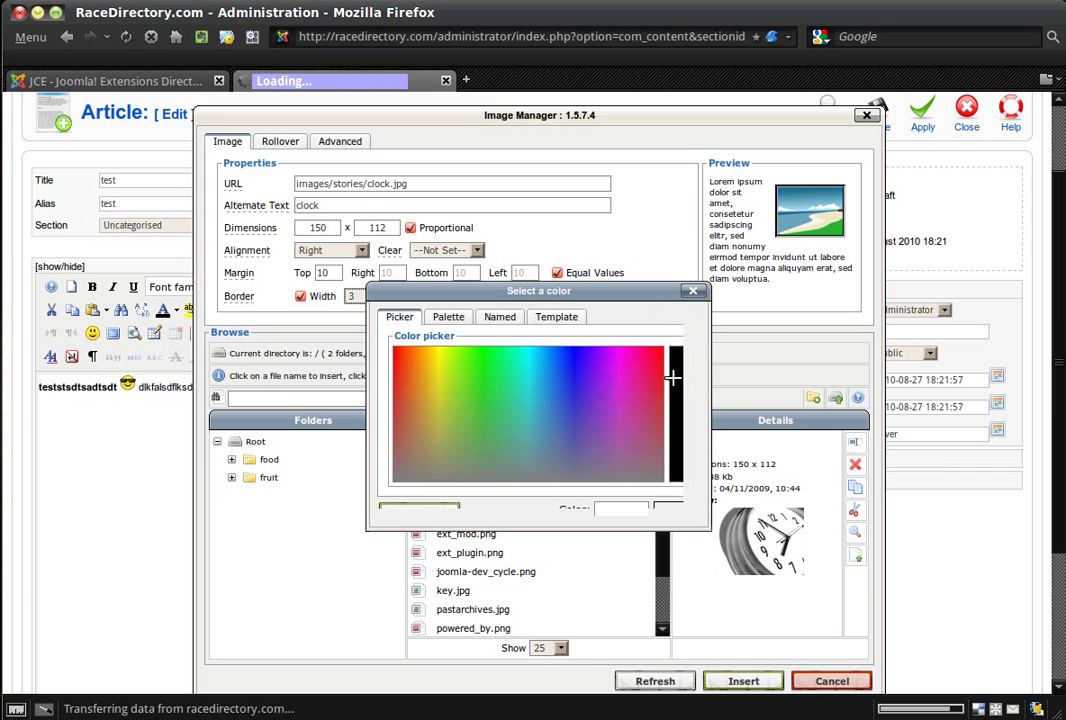
pyautogui.click(634, 477)
pyautogui.click(419, 513)
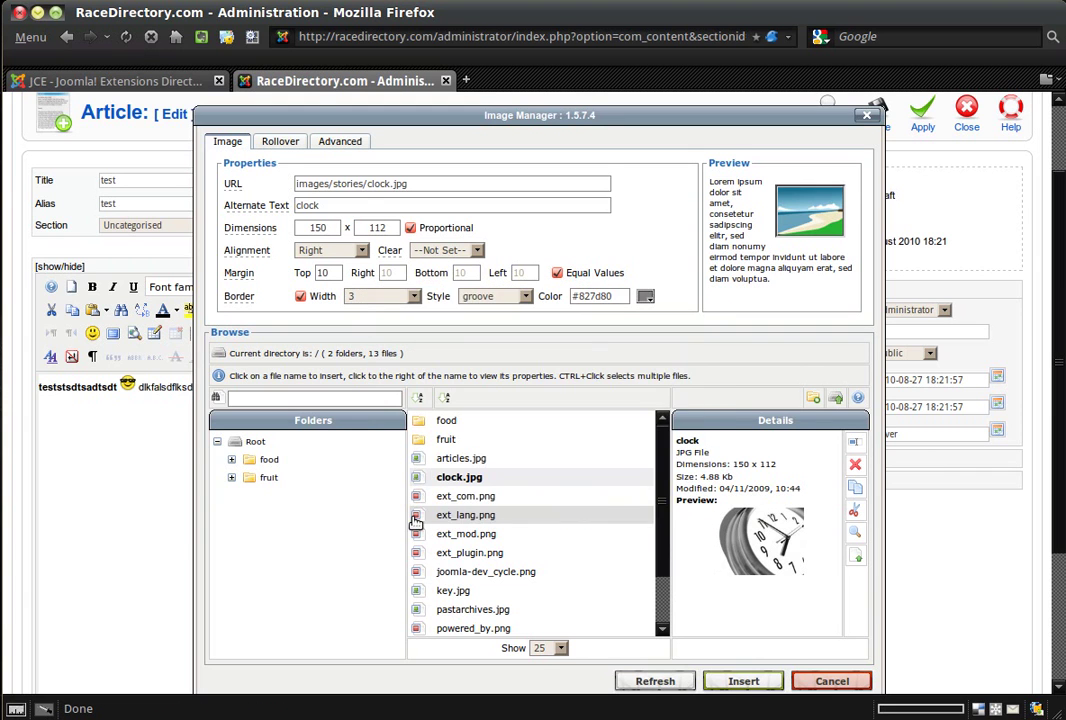
pyautogui.click(744, 682)
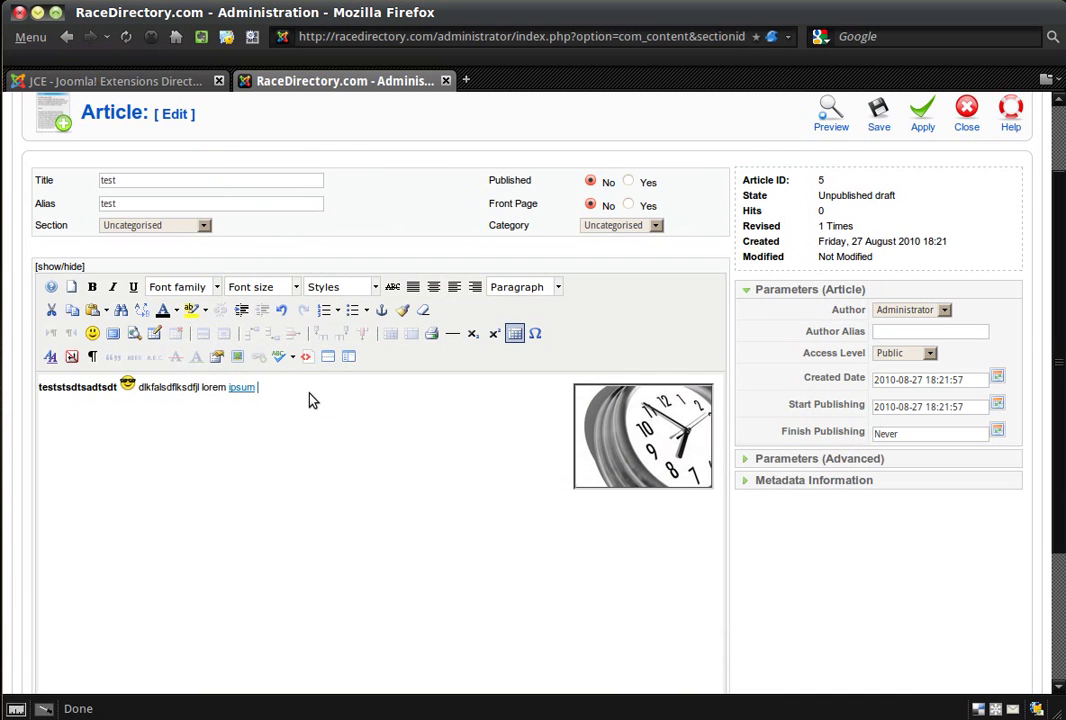
# - Add a long unbroken string of filler characters starting with "sdafjkads" after the "ipsum" link, running past the editor's width
pyautogui.write('sdafjkads;;;;;;;;;;;;;;;fkldfjhdkfjhsdjkskdhf')
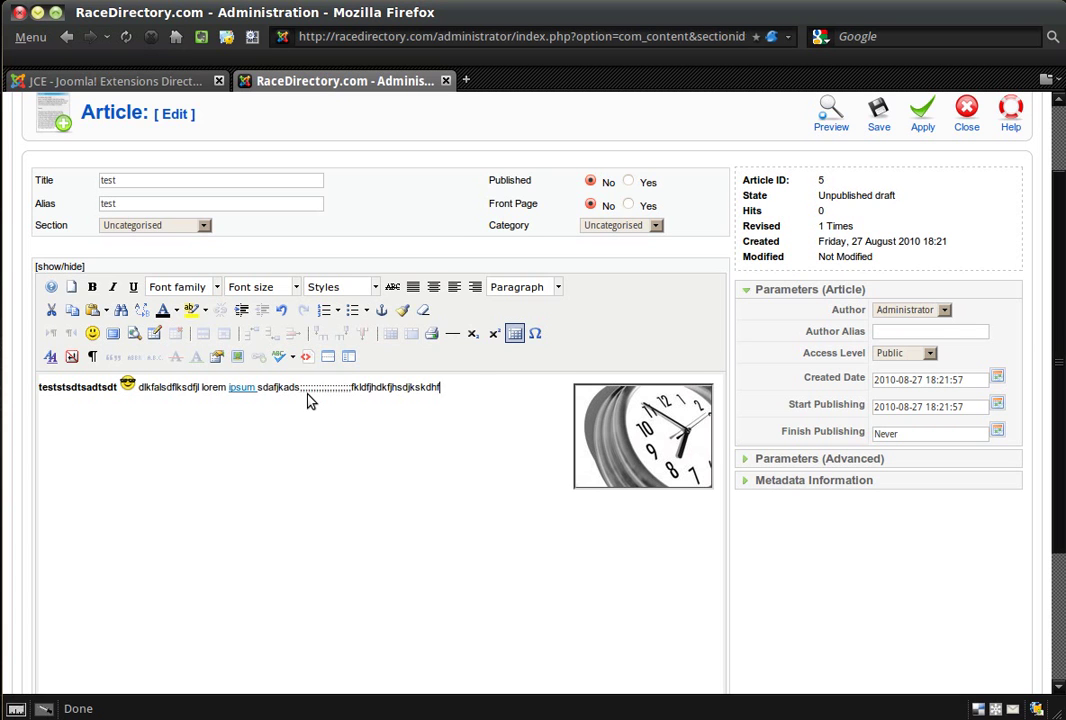
pyautogui.write('ksjdhfksjdhfksjdhfksjdhfksjdhfksjhfskjhdfskjd')
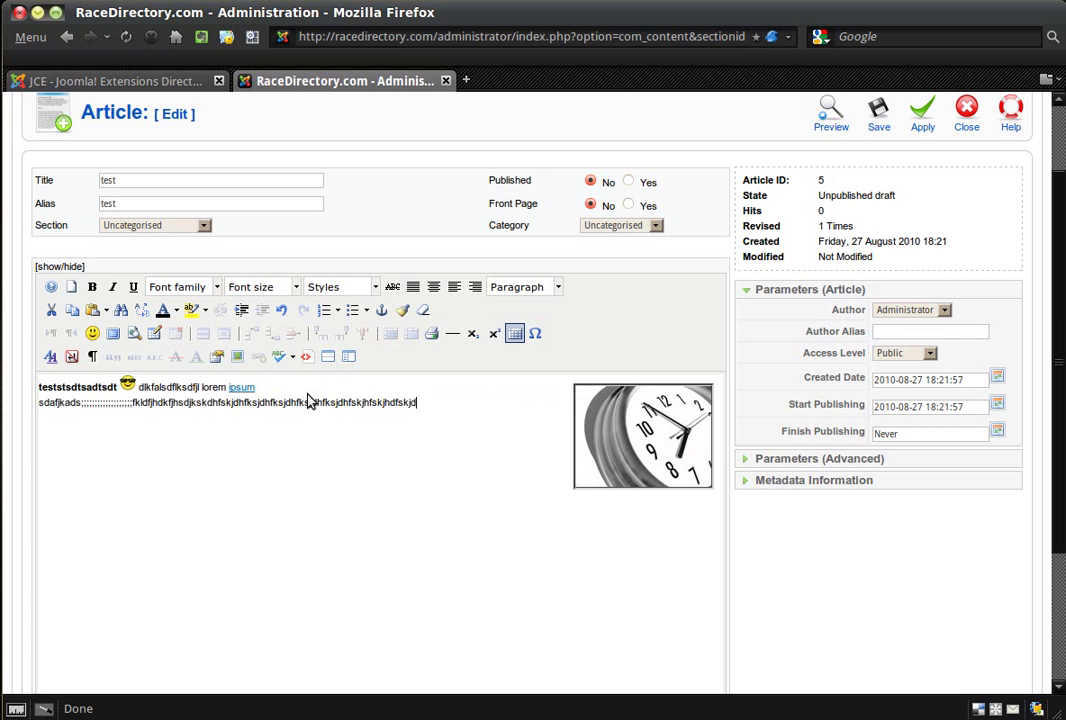
pyautogui.write('hfksjhdfskjhdfksjdhfskjhdfksjdhfskjhdfksjdf')
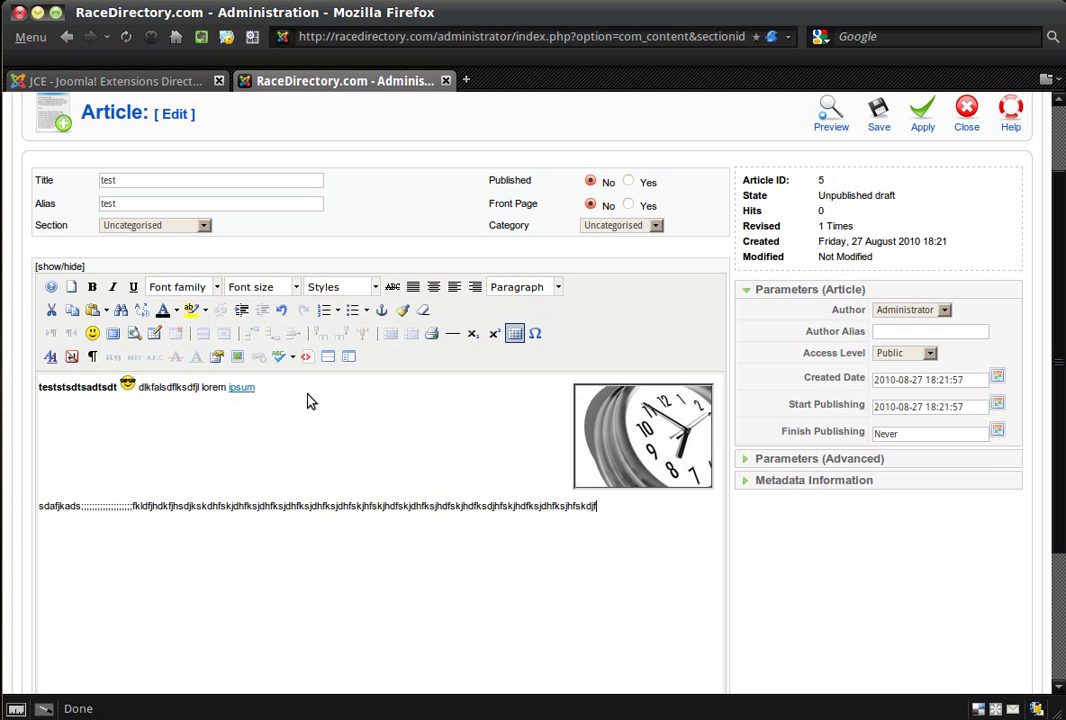
pyautogui.write('kdjfhskjhdfksjdhfksjdf')
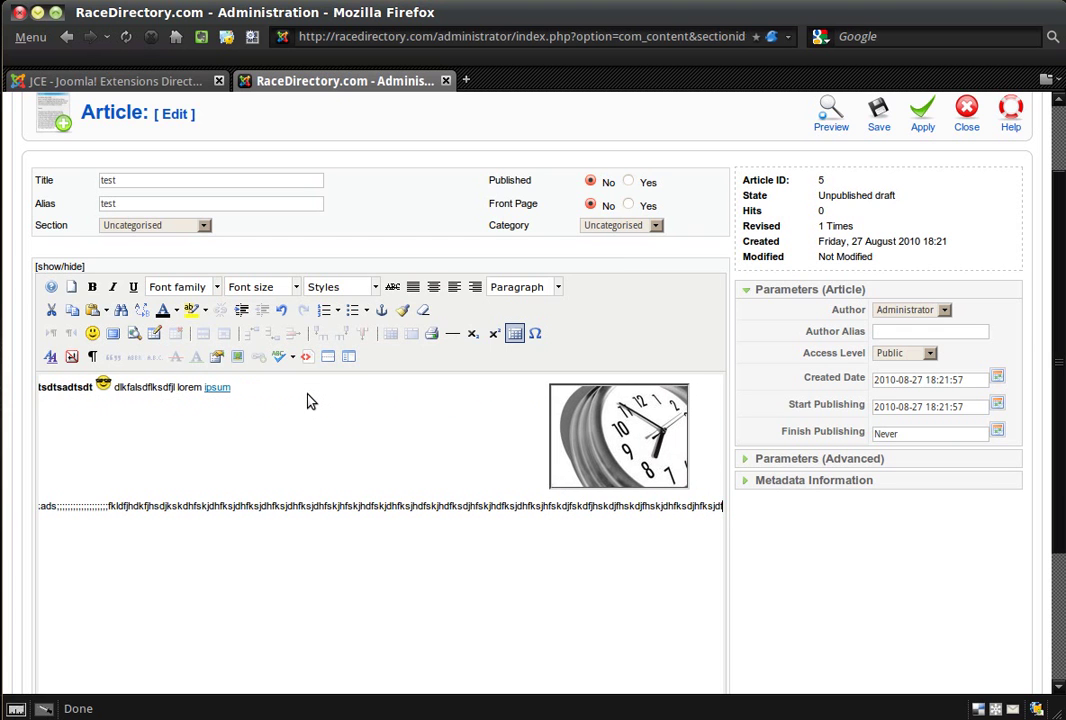
# - Delete the end of the long filler string back to "fkldfjhdkfjhsdjkskdh"
pyautogui.press('BackSpace')
pyautogui.press('BackSpace')
pyautogui.press('BackSpace')
pyautogui.press('BackSpace')
pyautogui.press('BackSpace')
pyautogui.press('BackSpace')
pyautogui.press('BackSpace')
pyautogui.press('BackSpace')
pyautogui.press('BackSpace')
pyautogui.press('BackSpace')
pyautogui.press('BackSpace')
pyautogui.press('BackSpace')
pyautogui.press('BackSpace')
pyautogui.press('BackSpace')
pyautogui.press('BackSpace')
pyautogui.press('BackSpace')
pyautogui.press('BackSpace')
pyautogui.press('BackSpace')
pyautogui.press('BackSpace')
pyautogui.press('BackSpace')
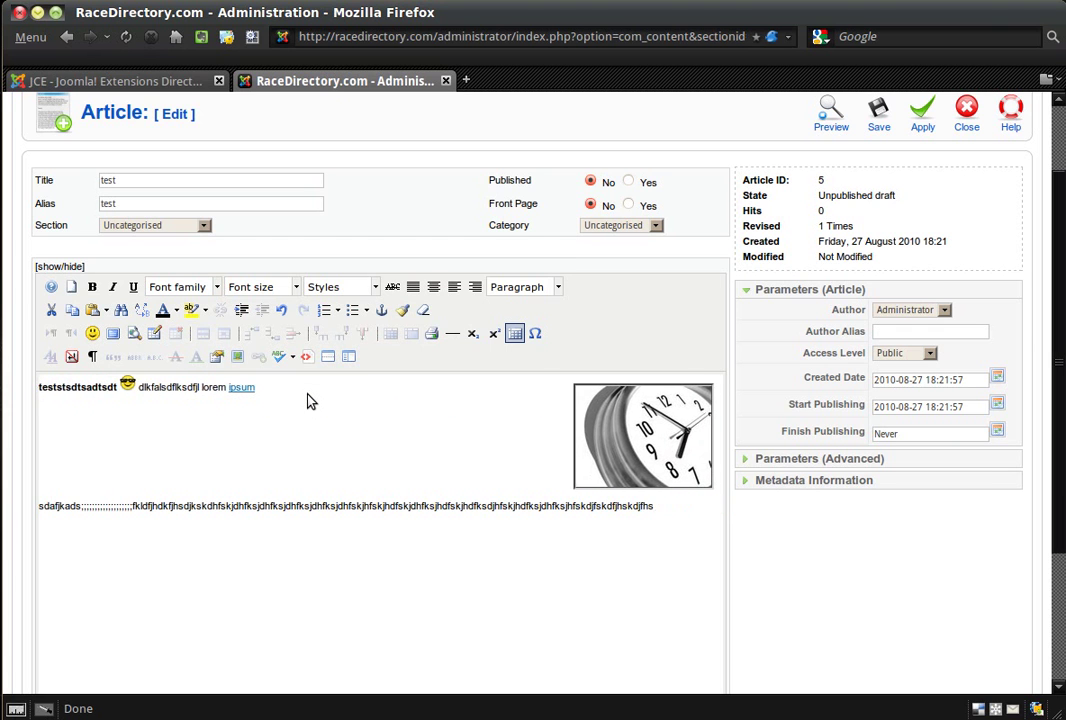
pyautogui.press('BackSpace')
pyautogui.press('BackSpace')
pyautogui.press('BackSpace')
pyautogui.press('BackSpace')
pyautogui.press('BackSpace')
pyautogui.press('BackSpace')
pyautogui.press('BackSpace')
pyautogui.press('BackSpace')
pyautogui.press('BackSpace')
pyautogui.press('BackSpace')
pyautogui.press('BackSpace')
pyautogui.press('BackSpace')
pyautogui.press('BackSpace')
pyautogui.press('BackSpace')
pyautogui.press('BackSpace')
pyautogui.press('BackSpace')
pyautogui.press('BackSpace')
pyautogui.press('BackSpace')
pyautogui.press('BackSpace')
pyautogui.press('BackSpace')
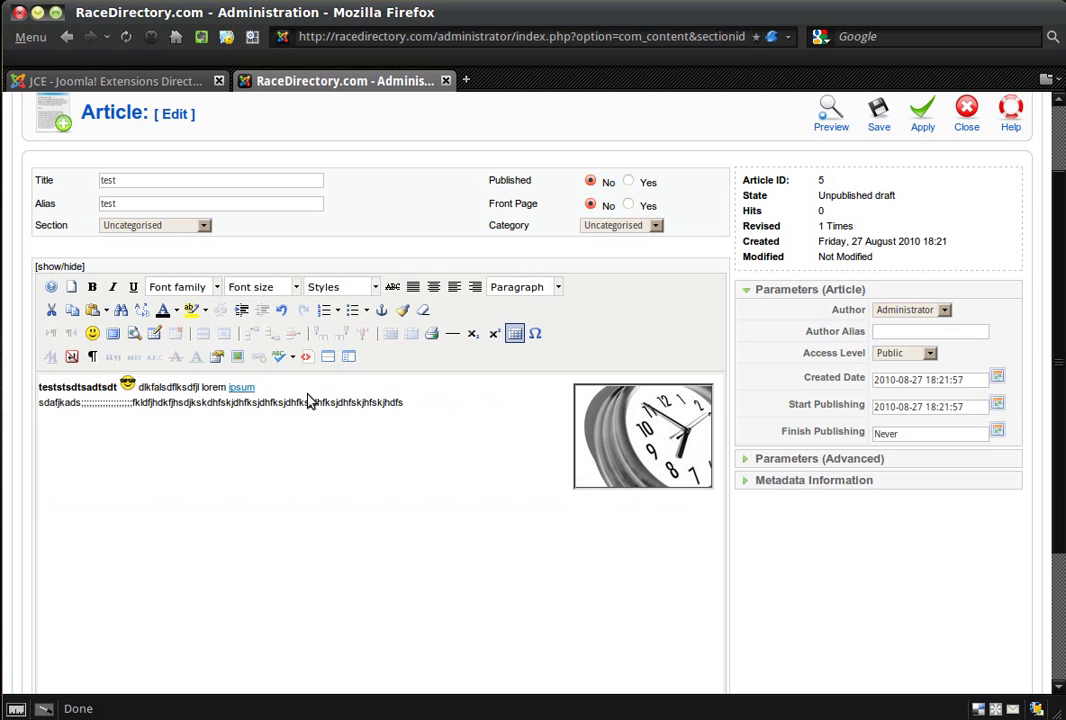
pyautogui.press('BackSpace')
pyautogui.press('BackSpace')
pyautogui.press('BackSpace')
pyautogui.press('BackSpace')
pyautogui.press('BackSpace')
pyautogui.press('BackSpace')
pyautogui.press('BackSpace')
pyautogui.press('BackSpace')
pyautogui.press('BackSpace')
pyautogui.press('BackSpace')
pyautogui.press('BackSpace')
pyautogui.press('BackSpace')
pyautogui.press('BackSpace')
pyautogui.press('BackSpace')
pyautogui.press('BackSpace')
pyautogui.press('BackSpace')
pyautogui.press('BackSpace')
pyautogui.press('BackSpace')
pyautogui.press('BackSpace')
pyautogui.press('BackSpace')
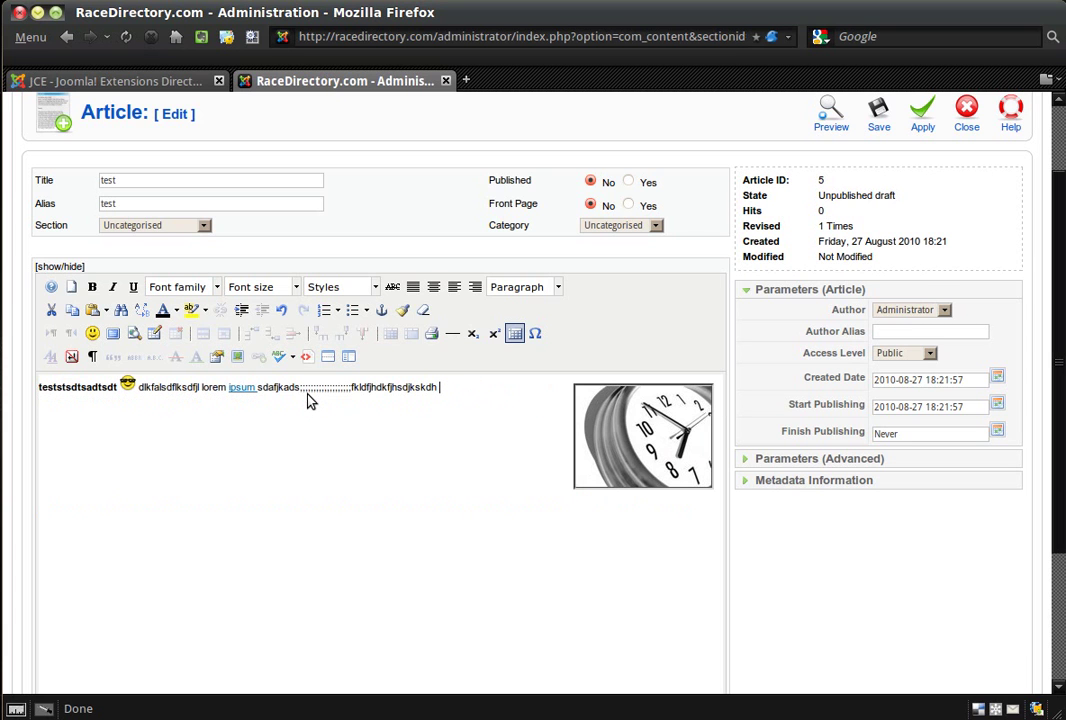
# - Continue the text with spaced filler words from "sdkfjklsfd" to "fsdkjlfskljfsadklj;" over three lines and insert a Read more break below it
pyautogui.write('sdkfjklsfd fdsjklfsdjlk dsfajkl')
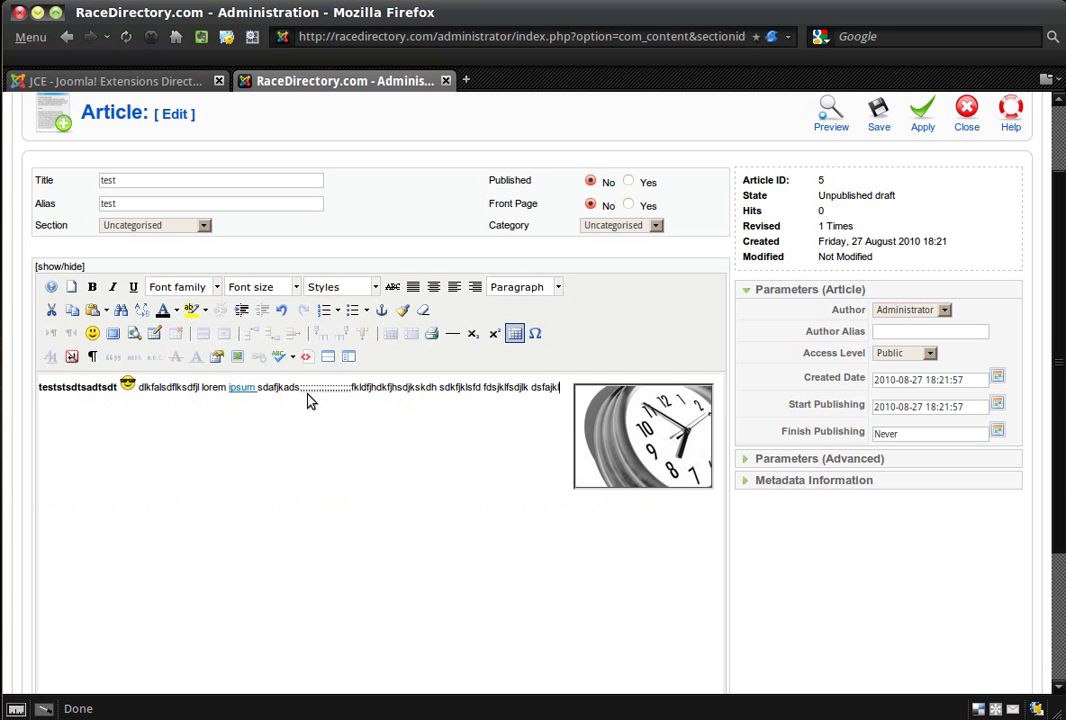
pyautogui.write('kjfds fsdjklfdsklfds lfdasljkdfsjkldsjkdfs')
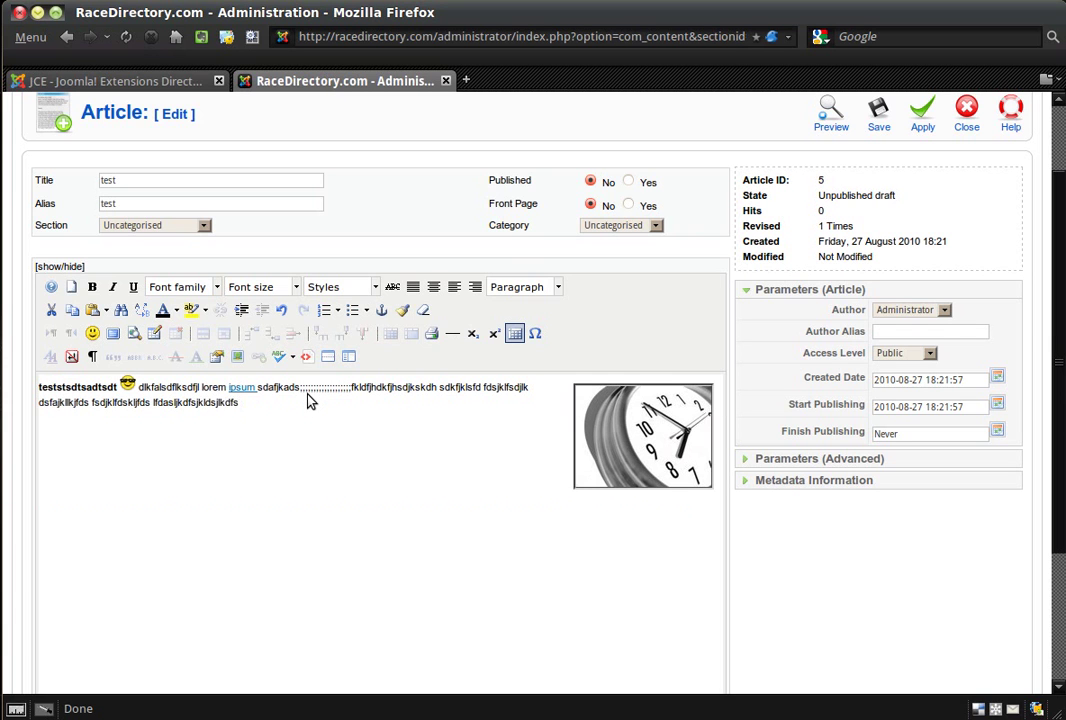
pyautogui.write('kjl fds fds fdslkj;sdklj;fs fs fsdajklfsdklfs')
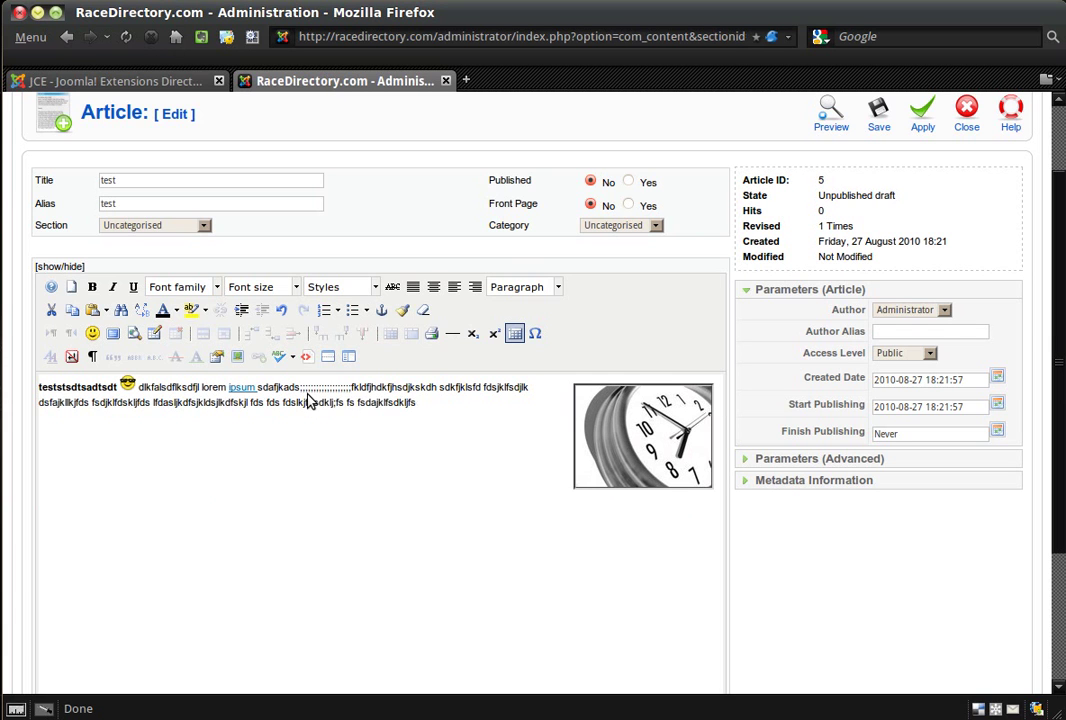
pyautogui.write('dalkjfsdkl fsklfsdkl j;fsdakljfdkljfdsaklj')
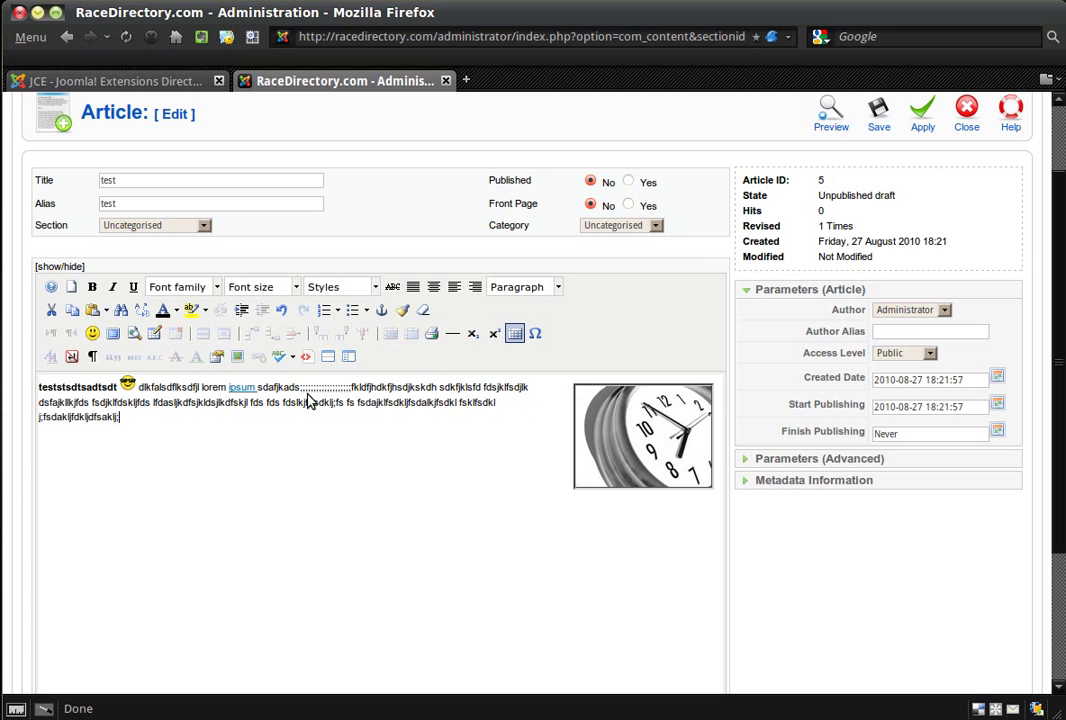
pyautogui.write('; dfs fsdkljfsklfsadklj;')
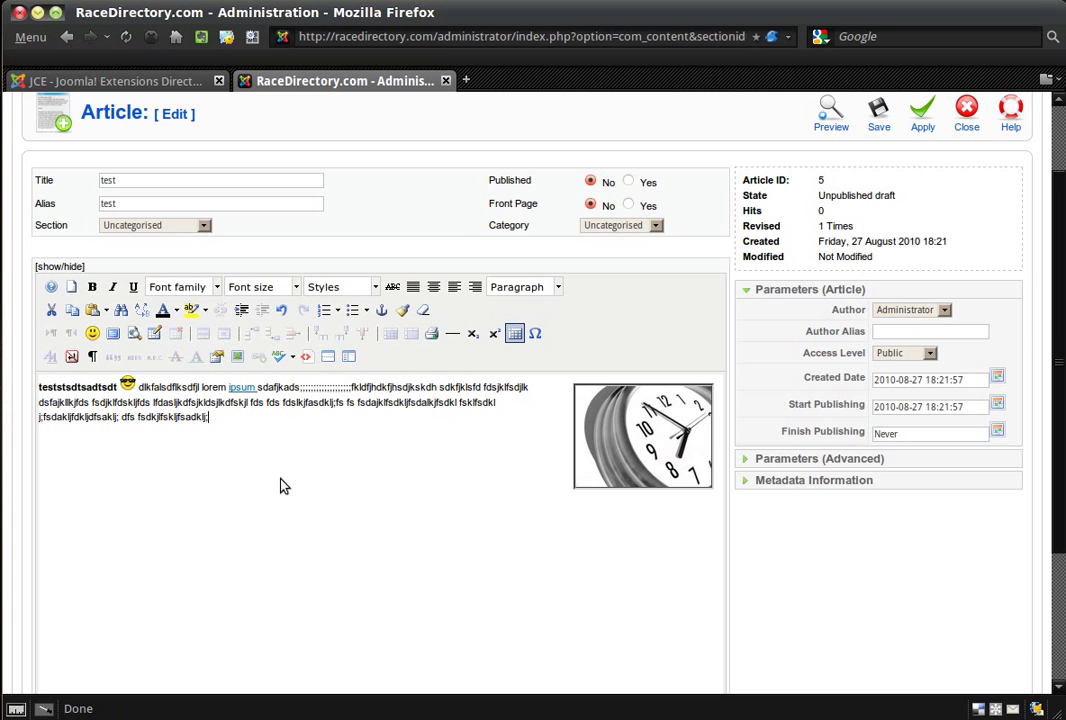
pyautogui.press('Return')
pyautogui.click(327, 359)
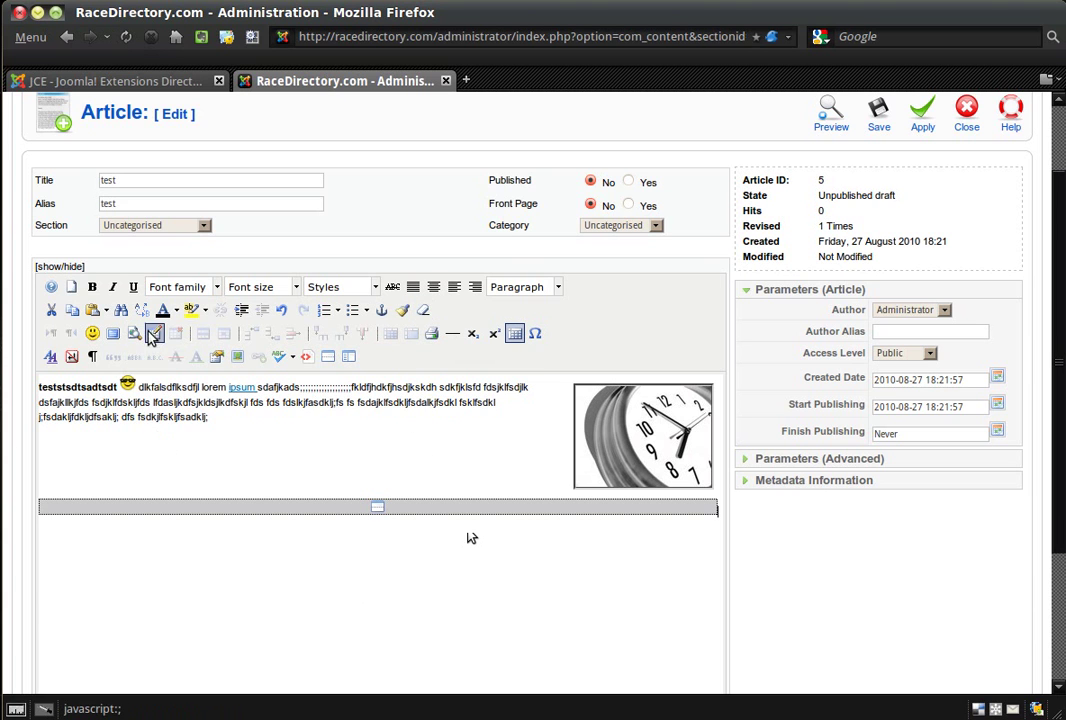
# - Try the visual control characters display while adding a line break after the filler text, and leave the display turned off
pyautogui.click(92, 357)
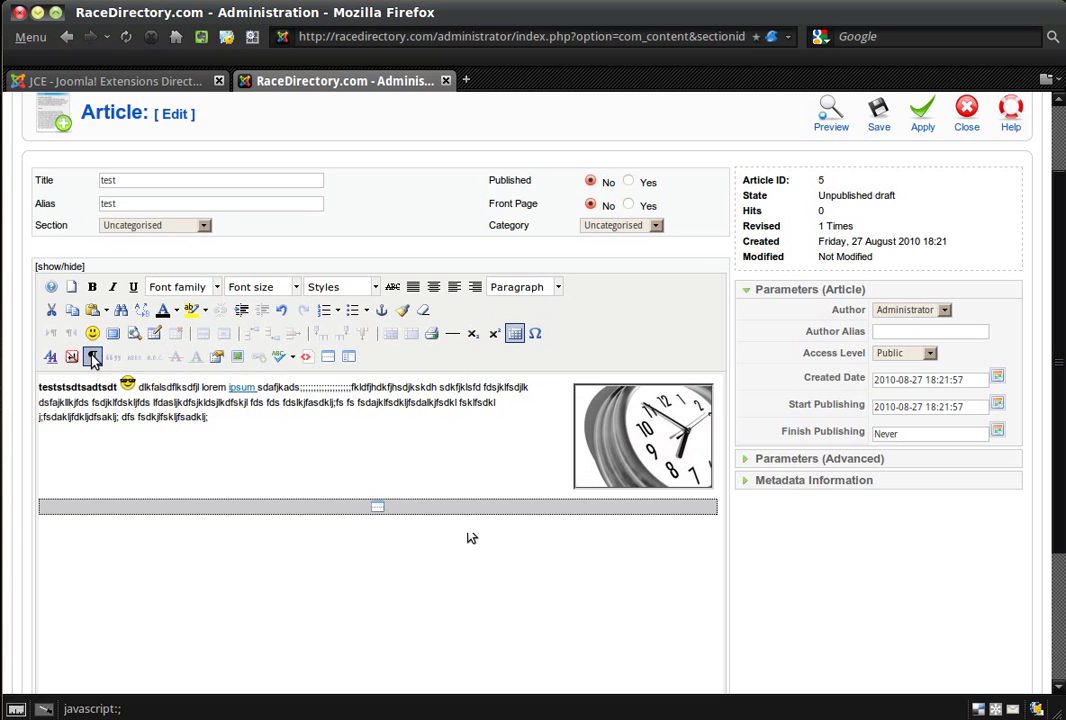
pyautogui.click(92, 357)
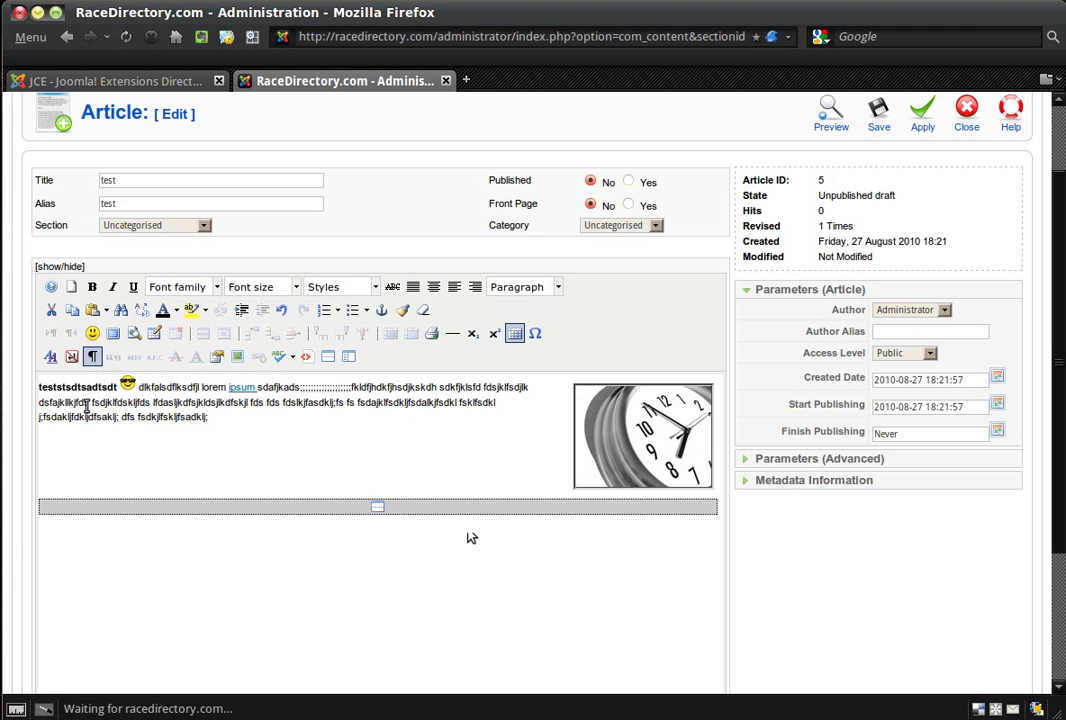
pyautogui.click(245, 423)
pyautogui.press('Return')
pyautogui.click(95, 358)
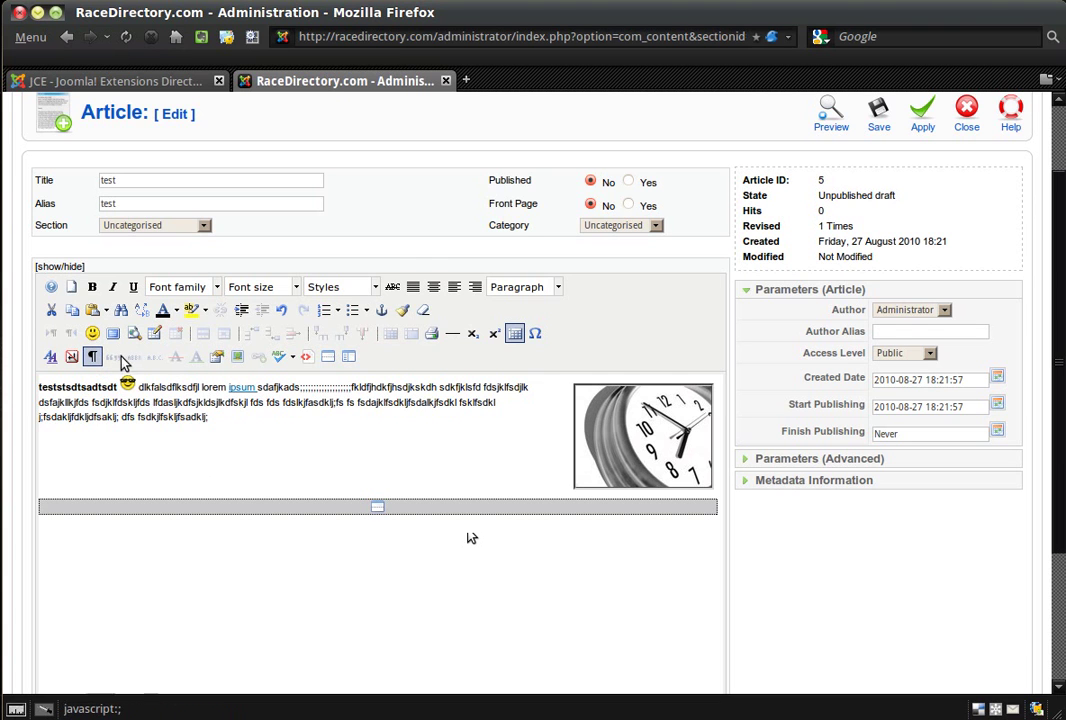
pyautogui.click(92, 357)
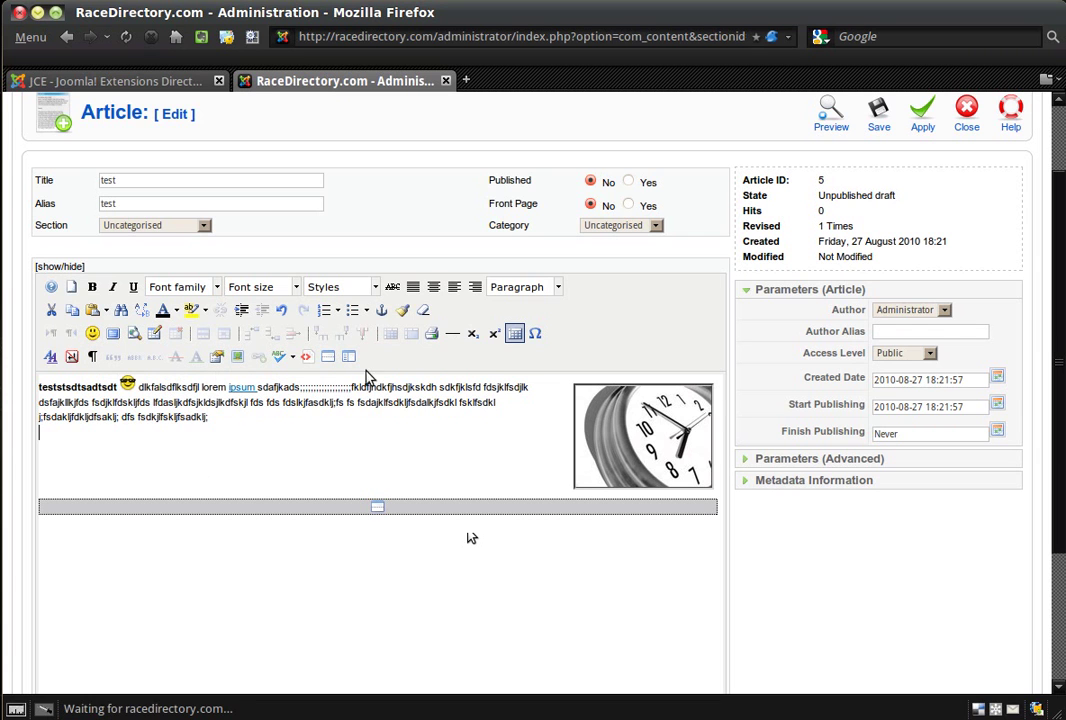
# - Examine the article's HTML in the Advanced Code Editor, try its Line Numbers and Highlight options, and close it without updating
pyautogui.click(306, 356)
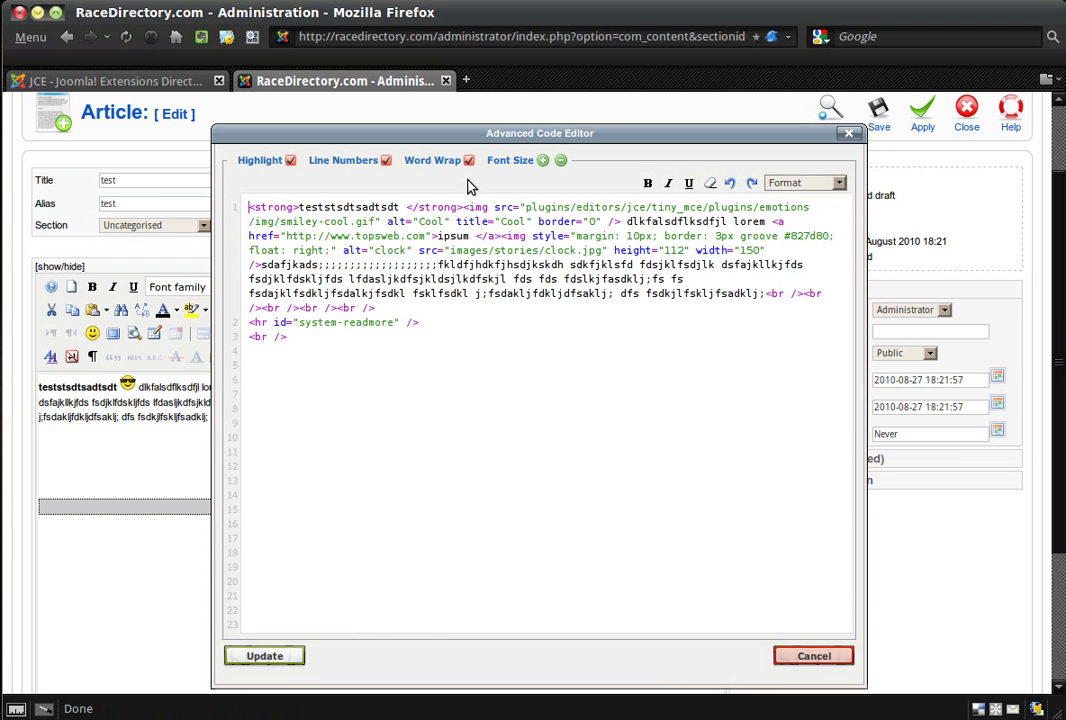
pyautogui.moveTo(545, 133); pyautogui.dragTo(507, 157)
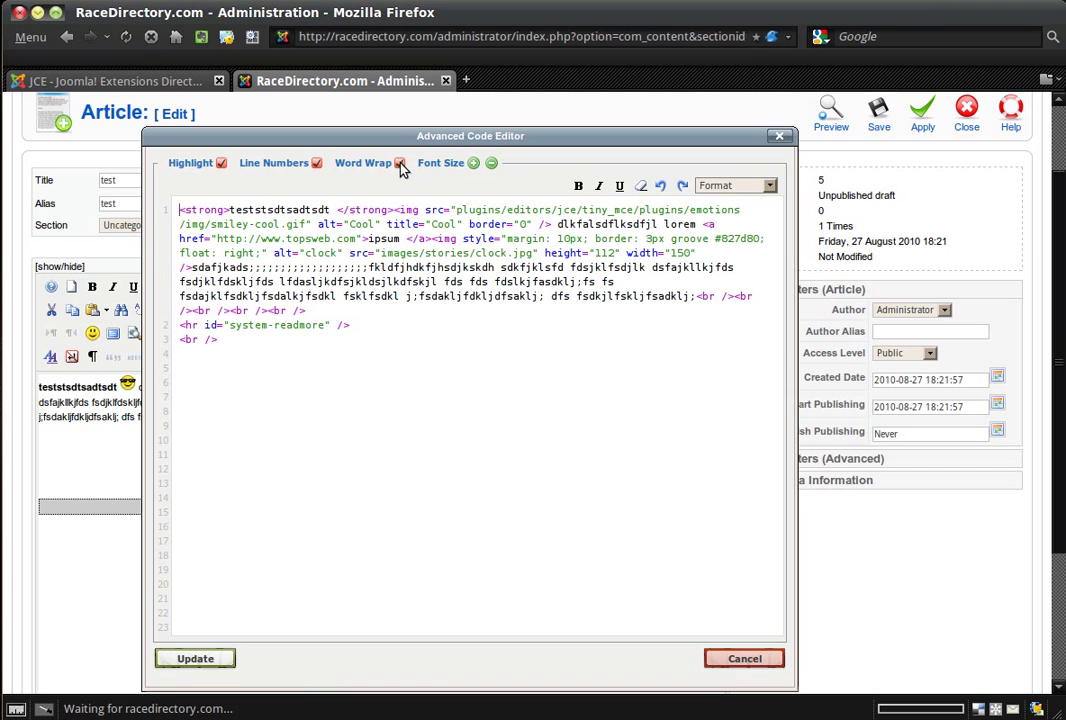
pyautogui.click(316, 164)
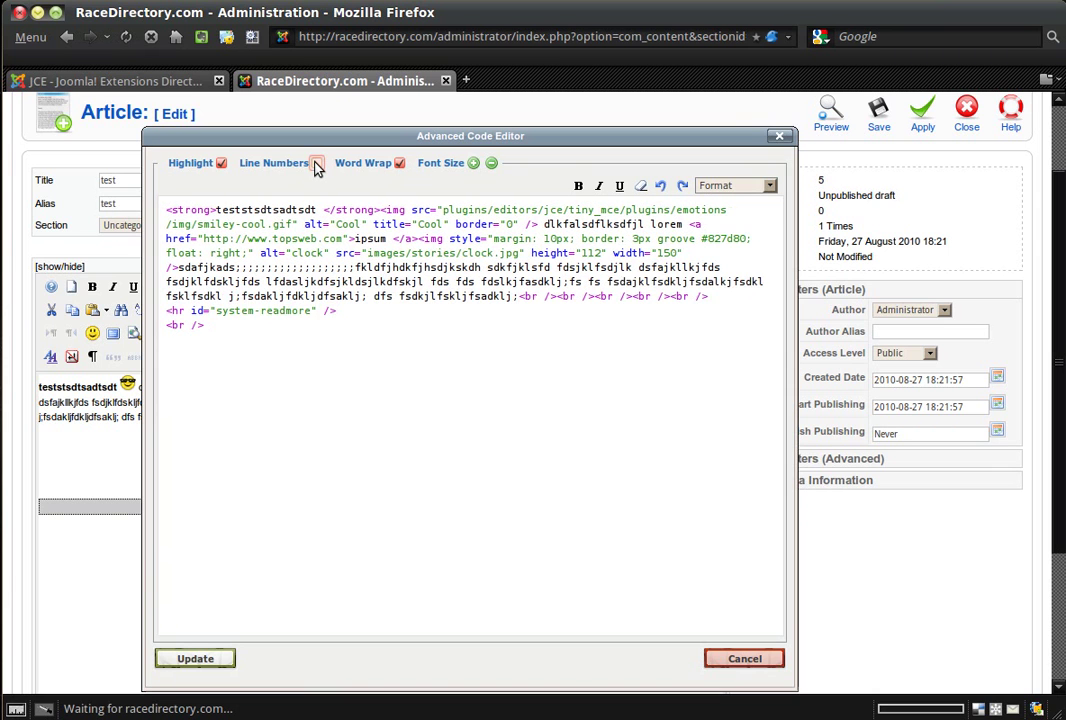
pyautogui.click(221, 164)
pyautogui.click(221, 164)
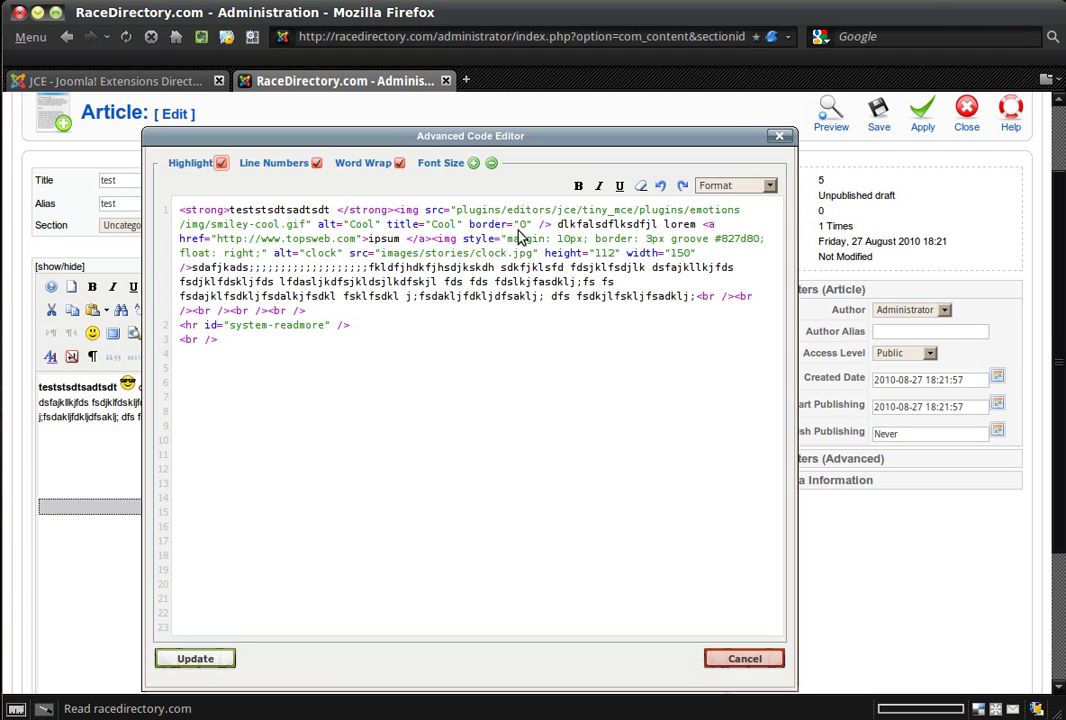
pyautogui.click(755, 660)
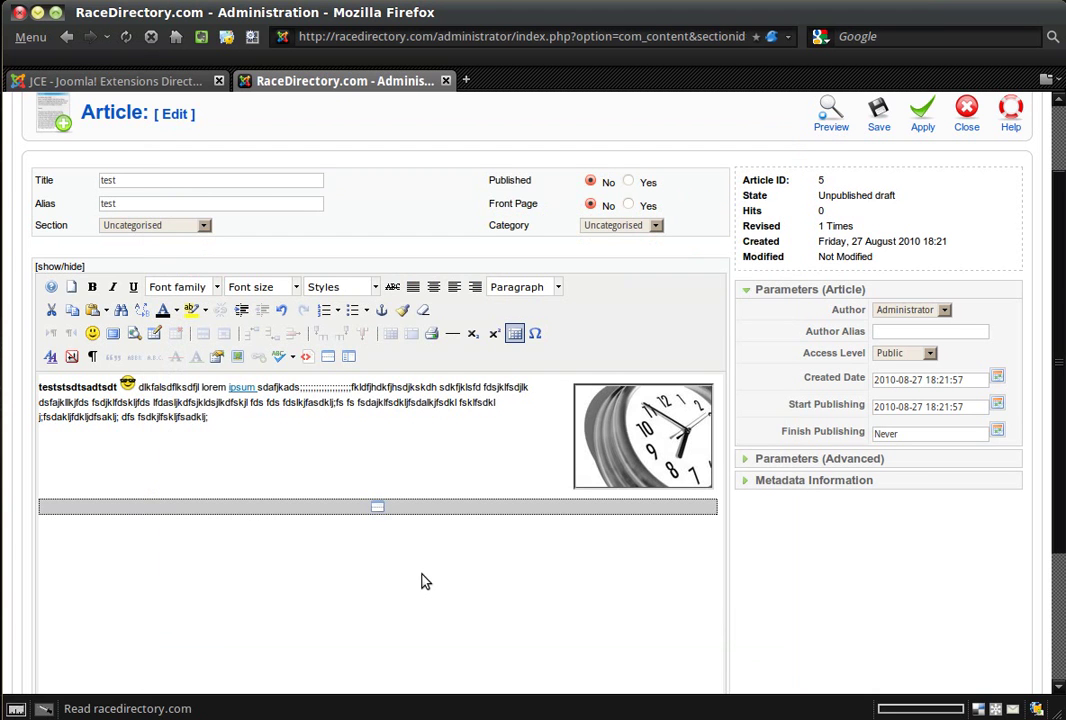